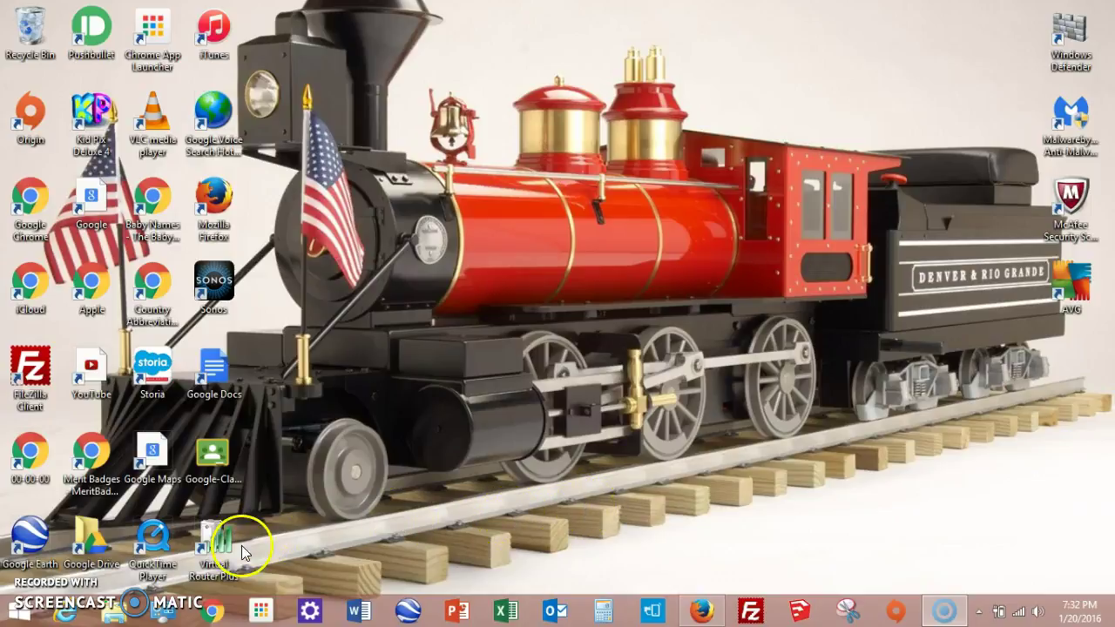
Step: Launch Chrome, close the extra tab, and load the router address 192.168.1.1
click(203, 616)
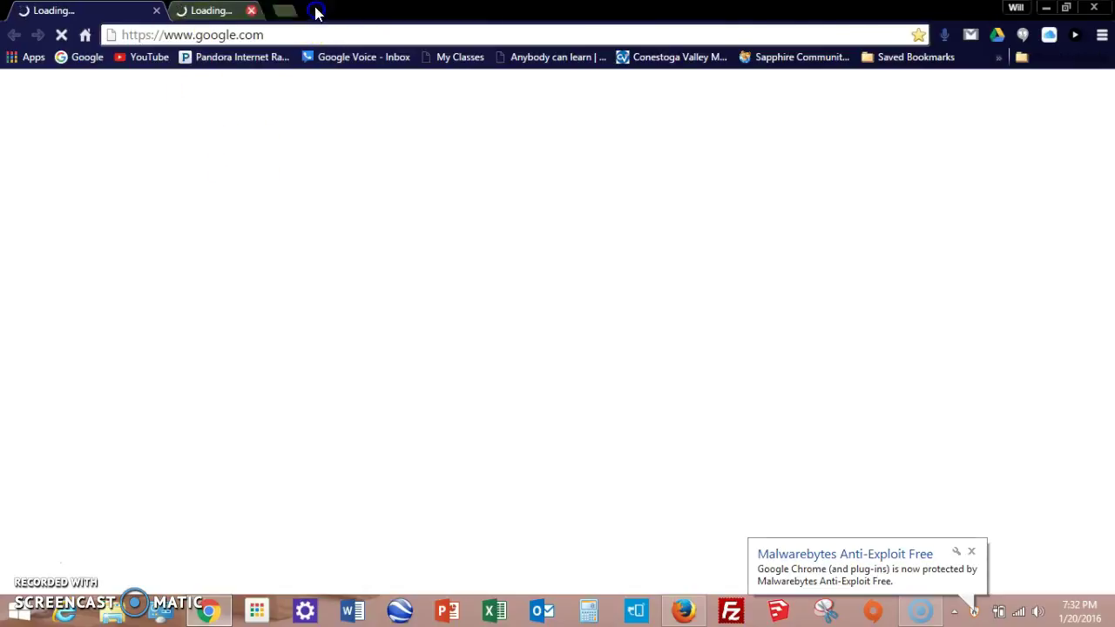
click(313, 10)
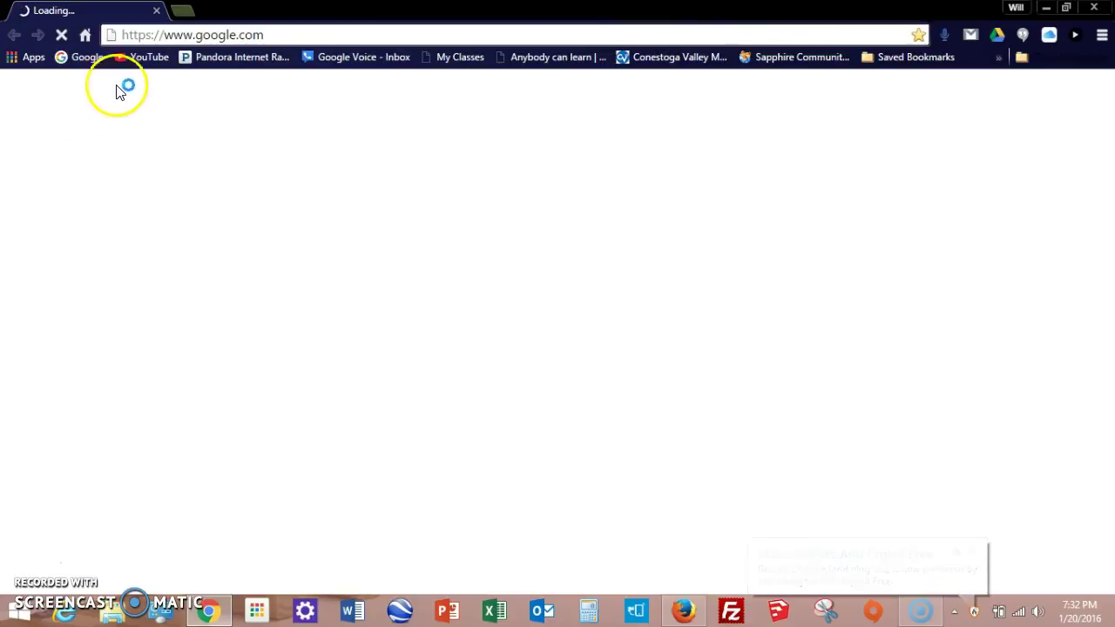
click(146, 37)
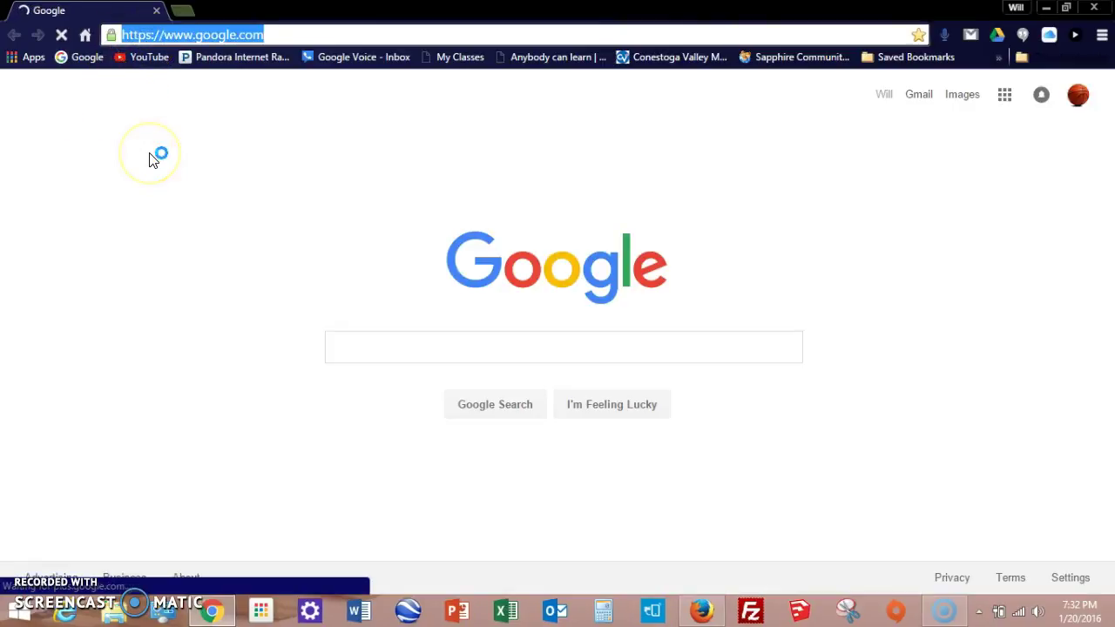
key(BackSpace)
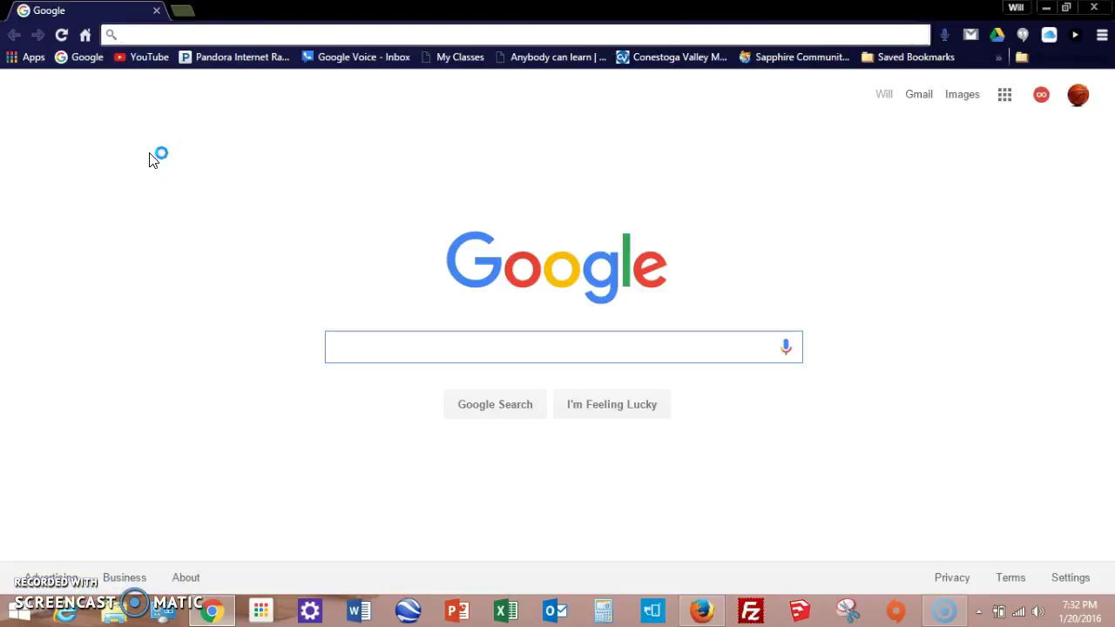
text(ro)
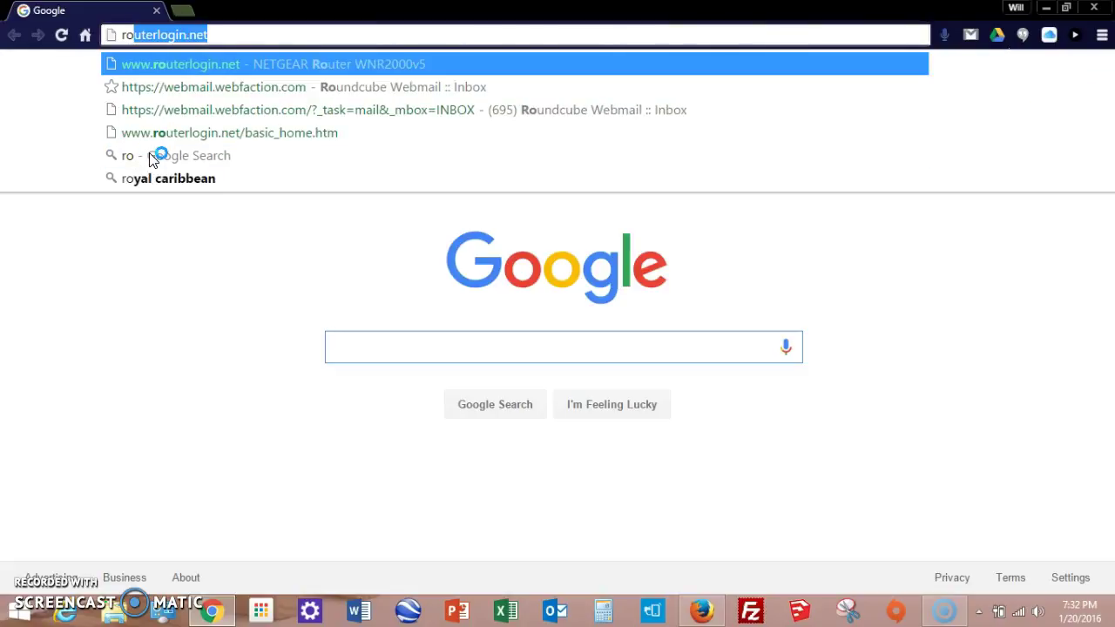
key(BackSpace)
key(BackSpace)
key(BackSpace)
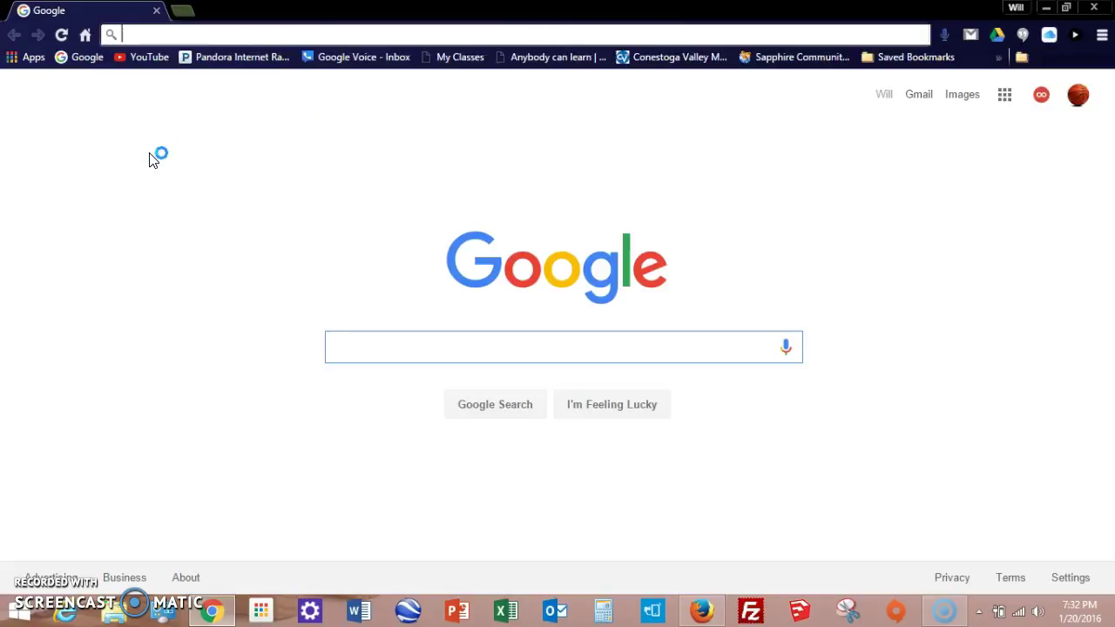
text(1)
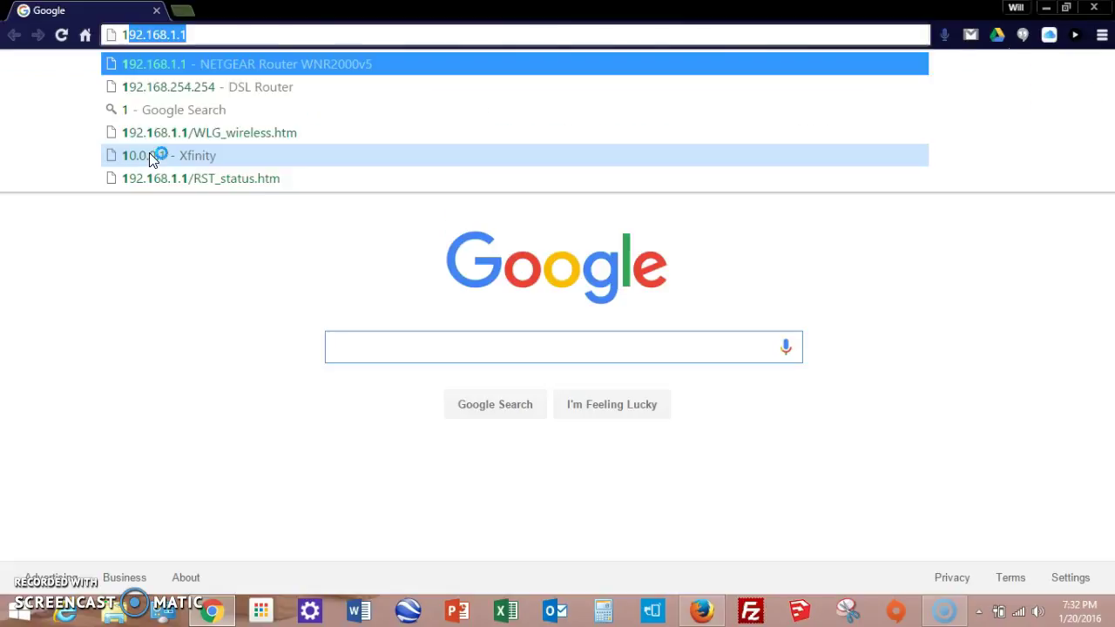
text(92.)
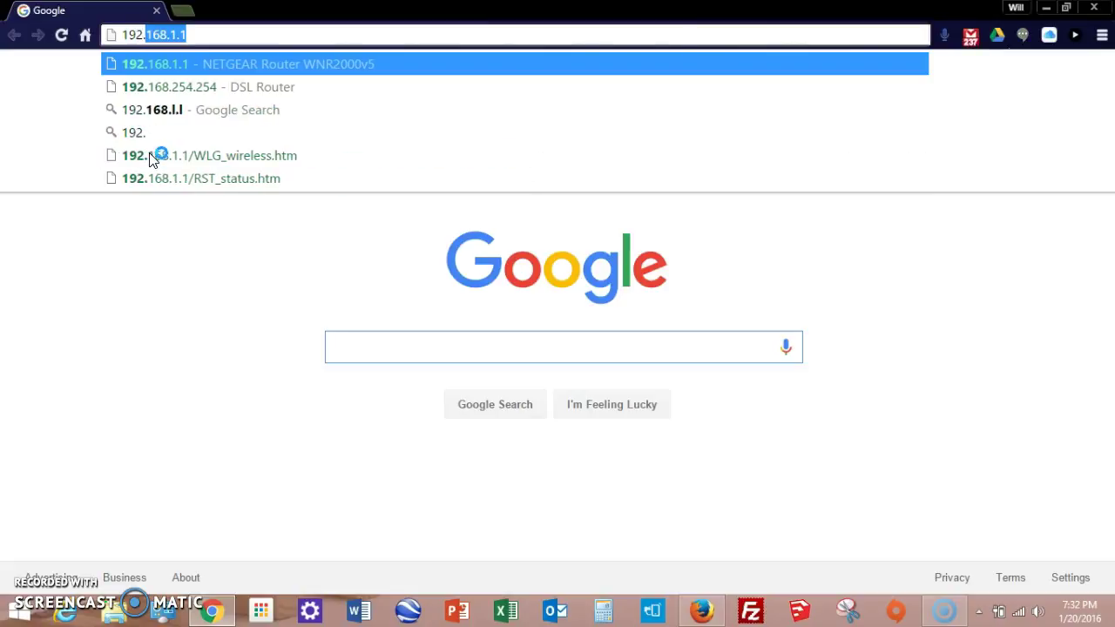
text(168.1)
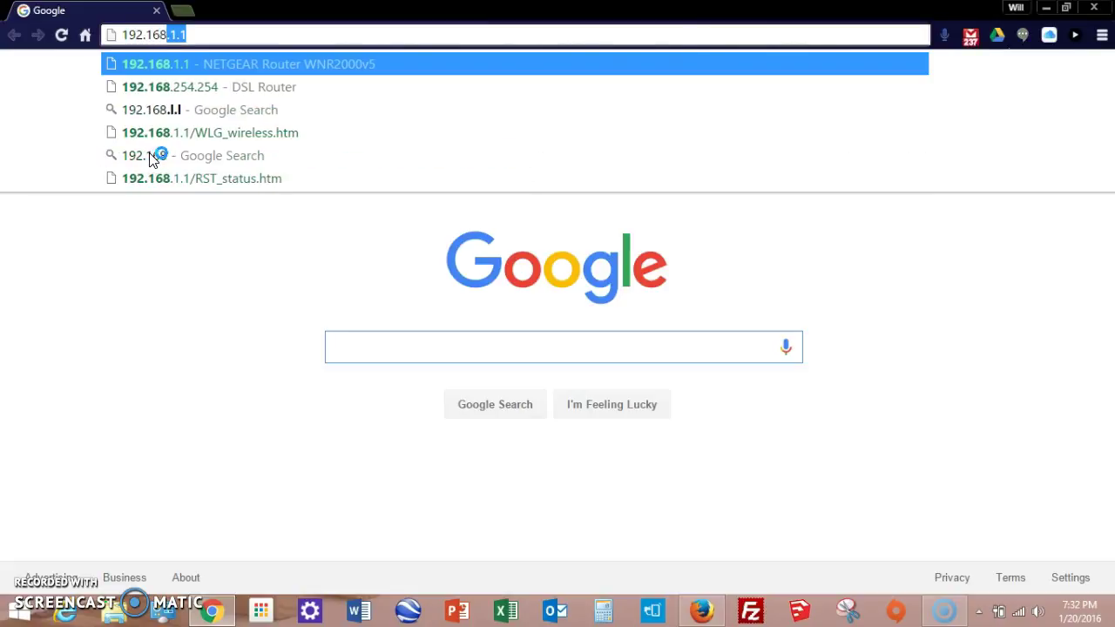
text(.1)
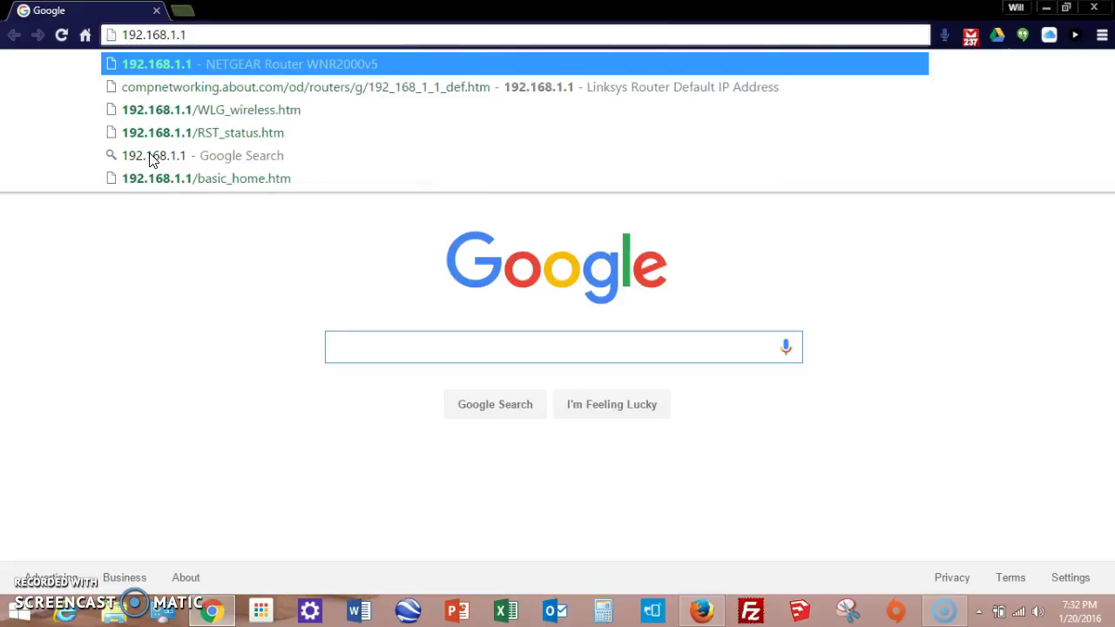
key(Return)
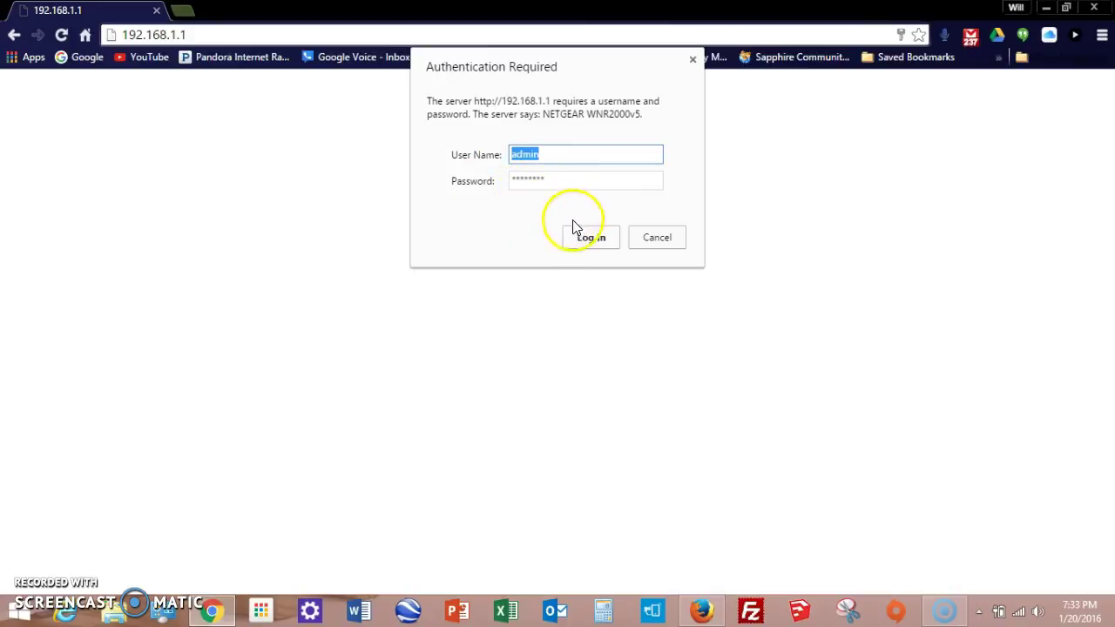
Step: Sign in to the router and open the Wireless settings page
click(592, 239)
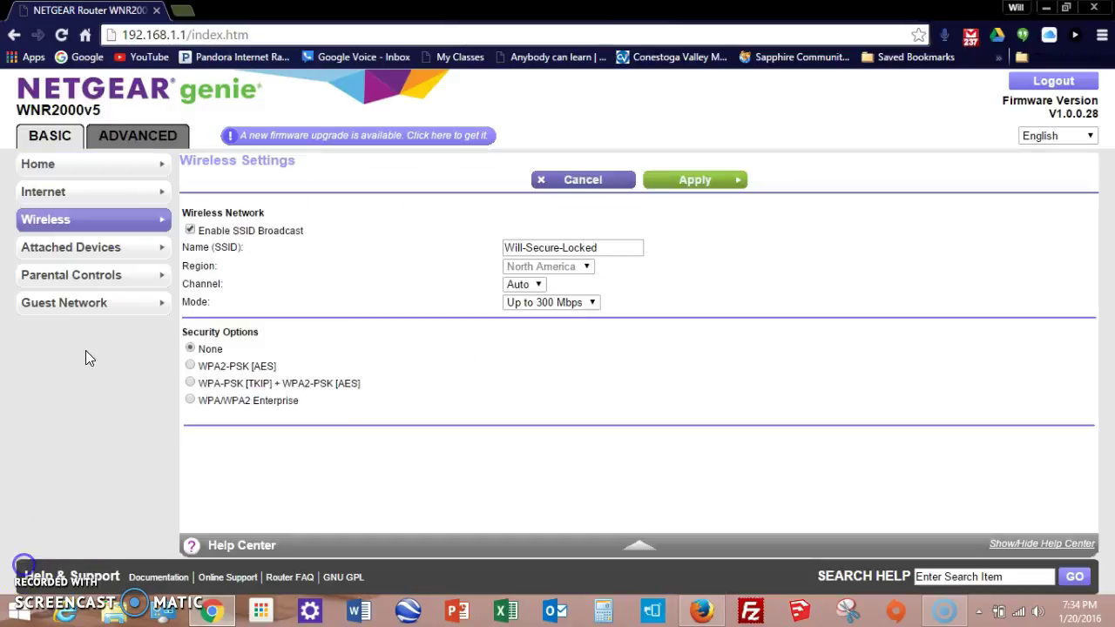
click(52, 219)
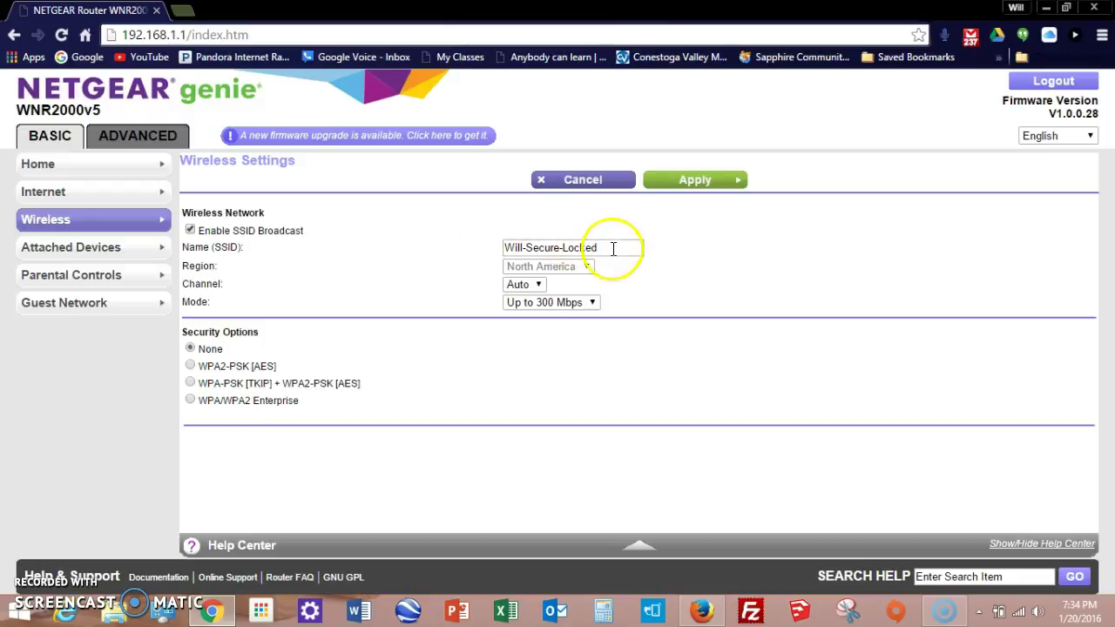
Step: Clear the existing network name from the Name (SSID) field
drag(596, 247, 331, 251)
key(BackSpace)
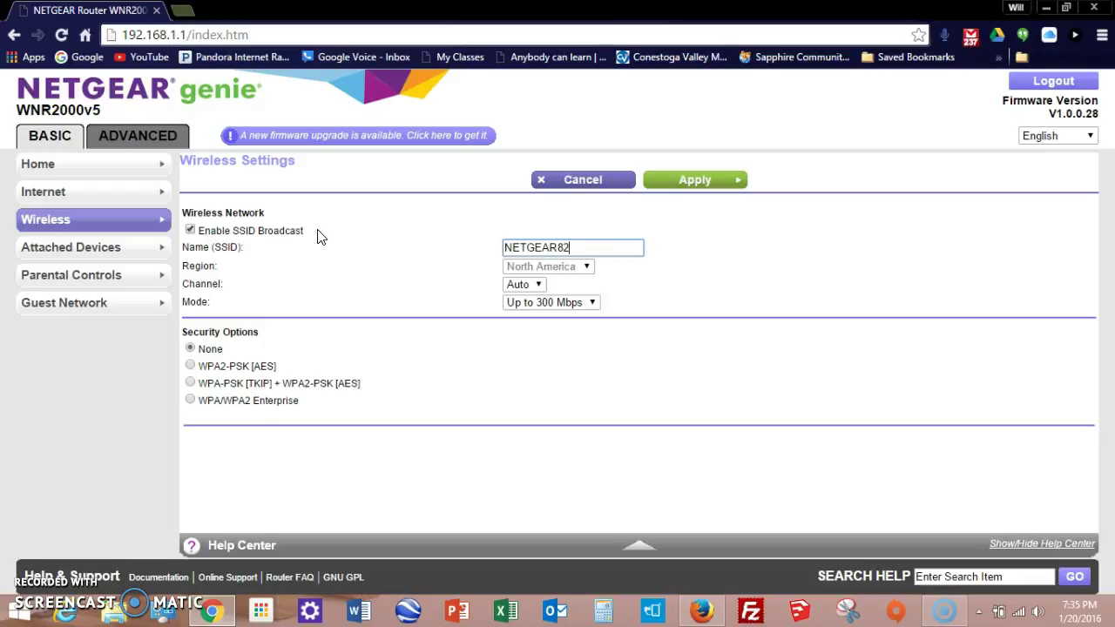
click(190, 399)
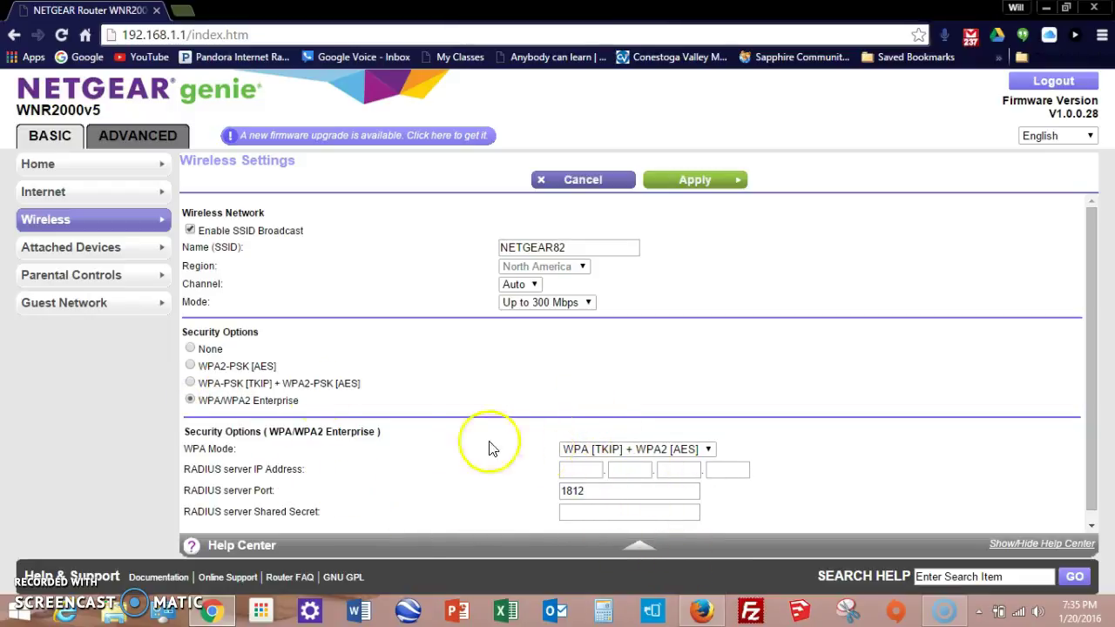
click(191, 348)
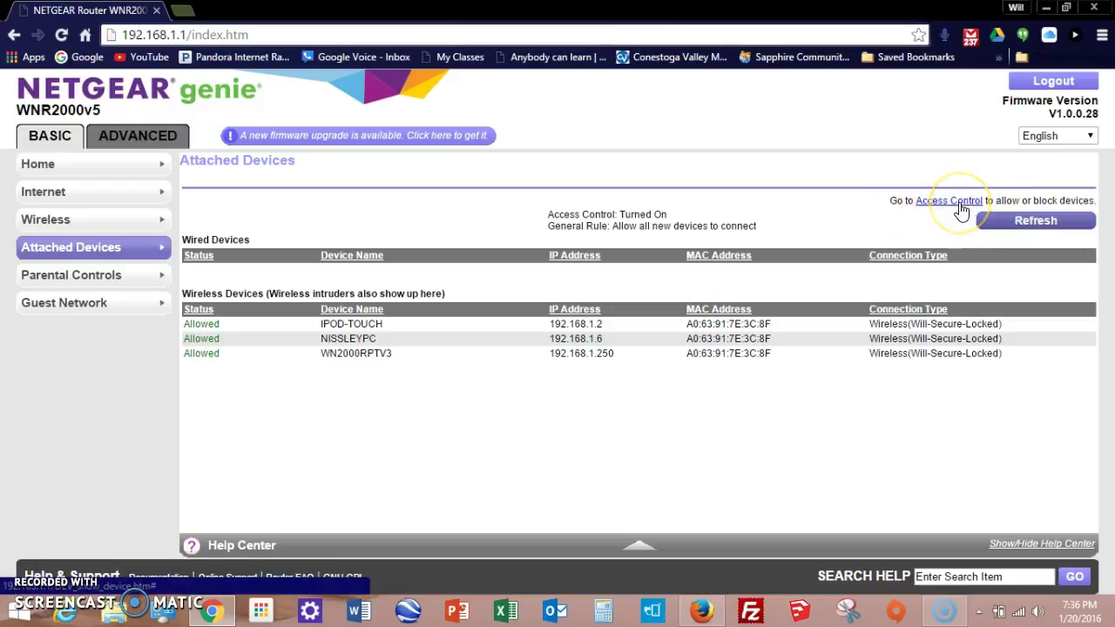
Step: Open Access Control from the Attached Devices page
click(958, 203)
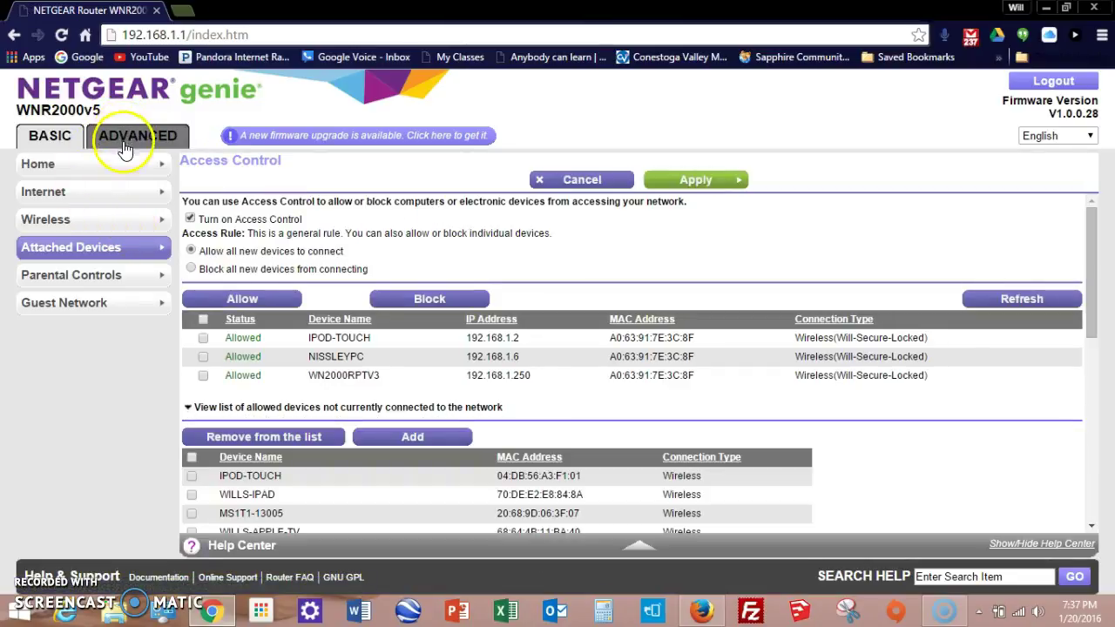
Step: Switch to the ADVANCED tab and open the router status overview
click(127, 142)
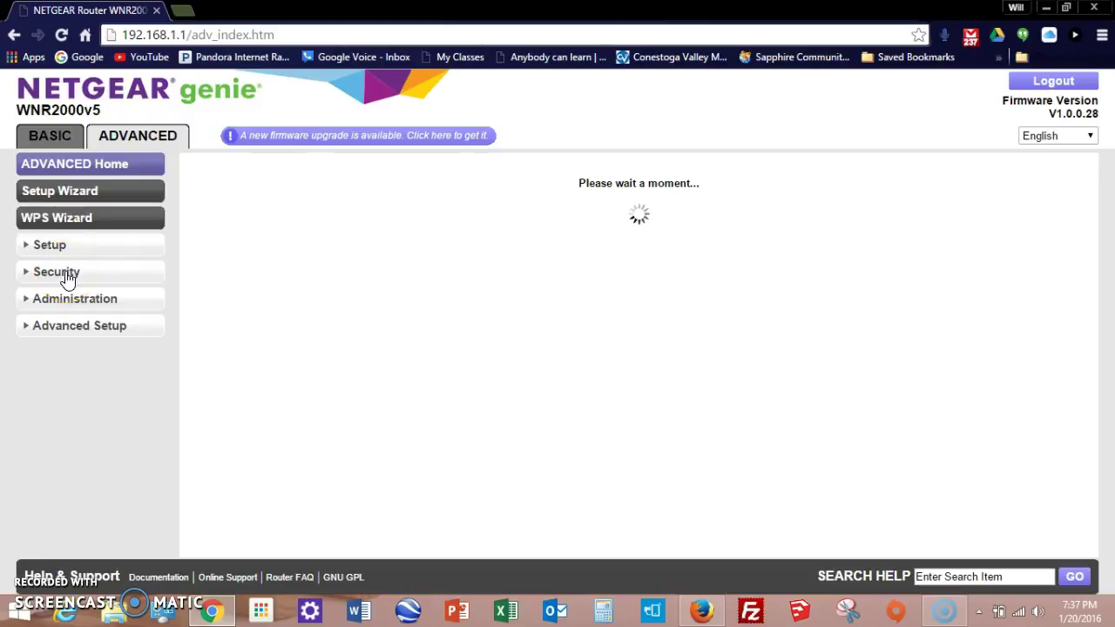
click(62, 299)
click(62, 276)
click(63, 298)
click(63, 299)
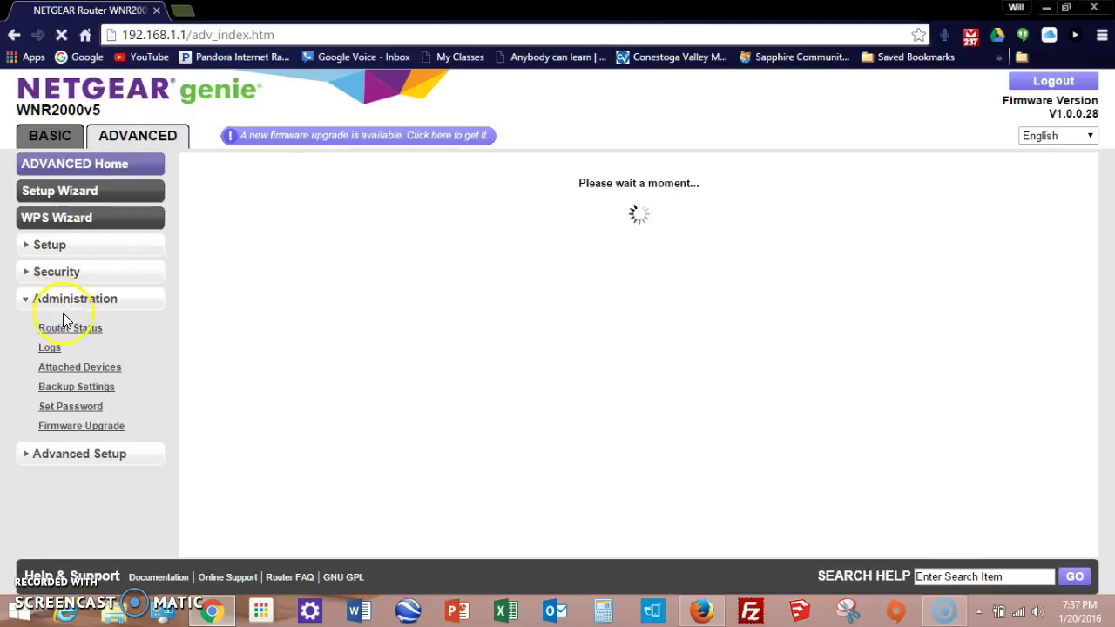
click(65, 329)
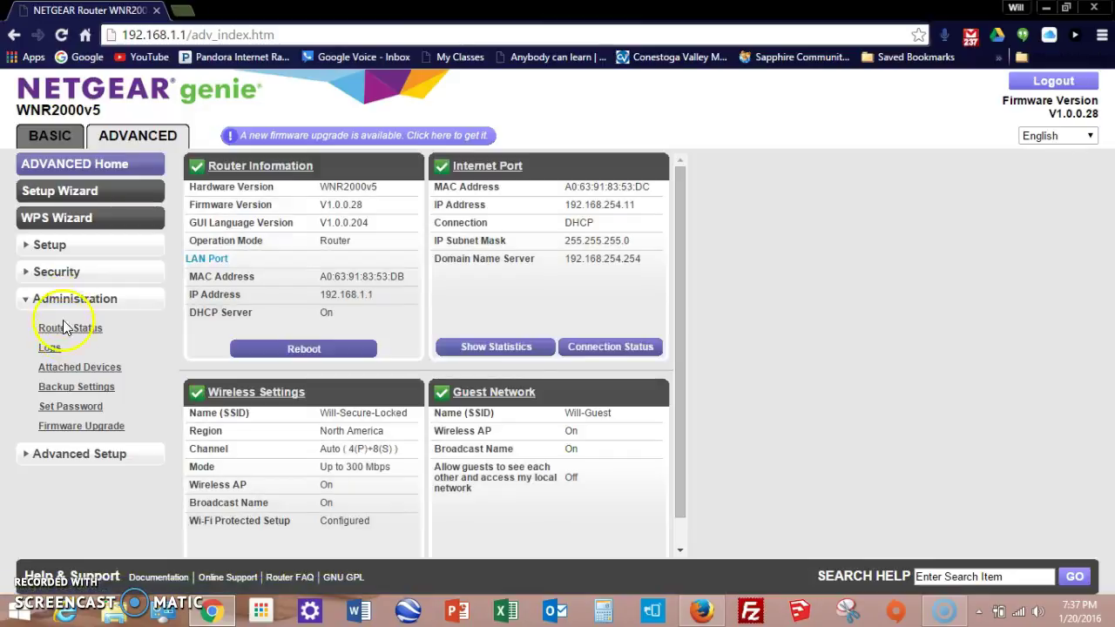
Step: Expand the Security group in the advanced menu and open Access Control
click(73, 277)
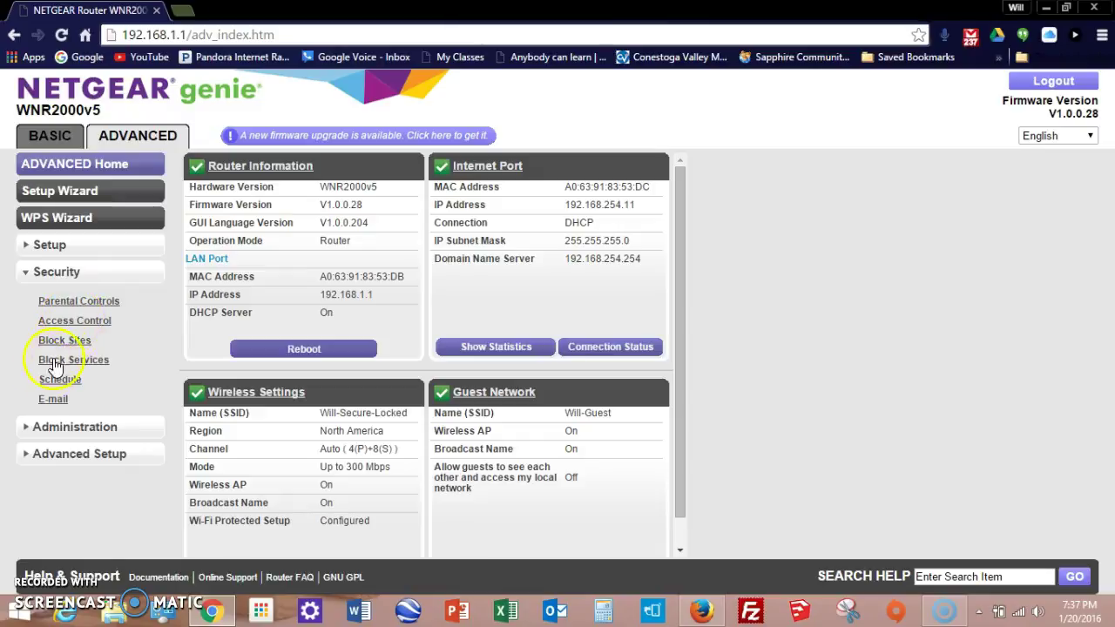
click(43, 451)
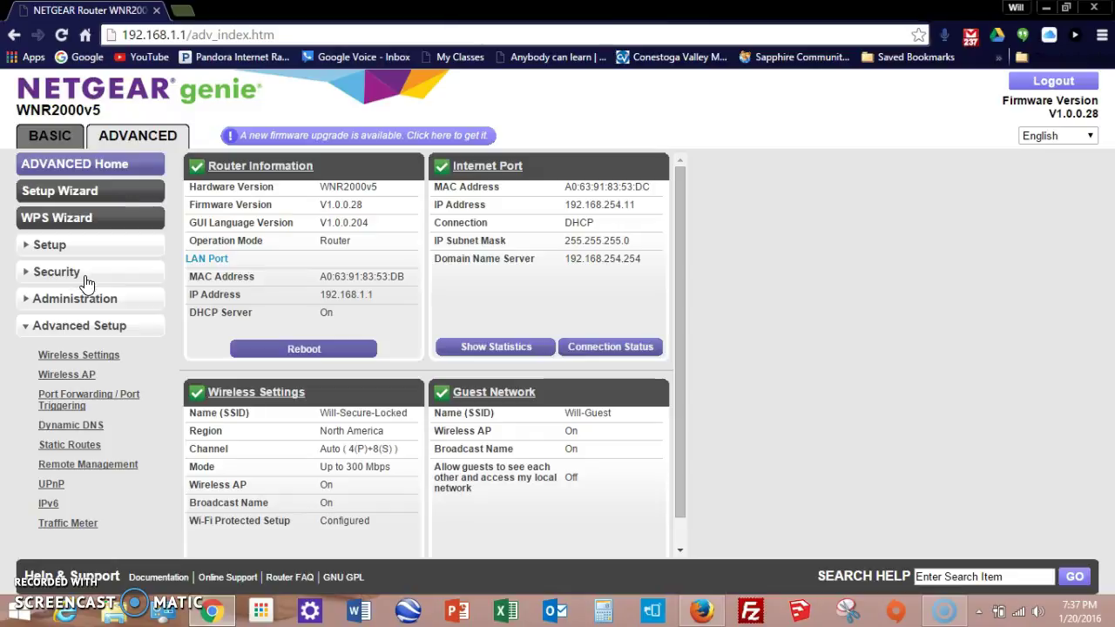
click(83, 299)
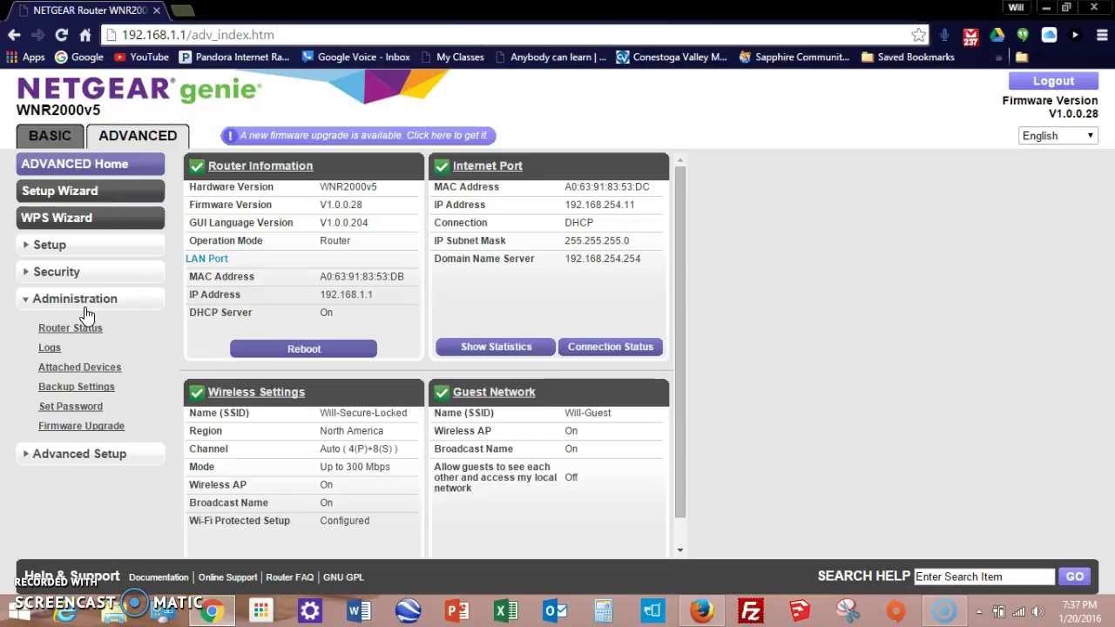
click(80, 253)
click(78, 273)
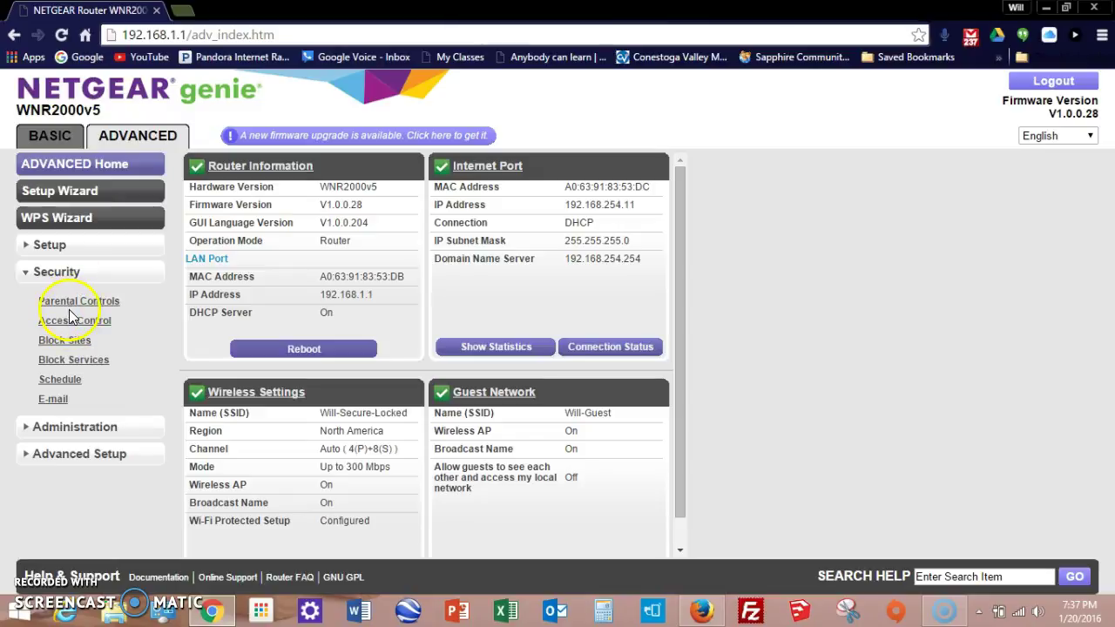
click(70, 320)
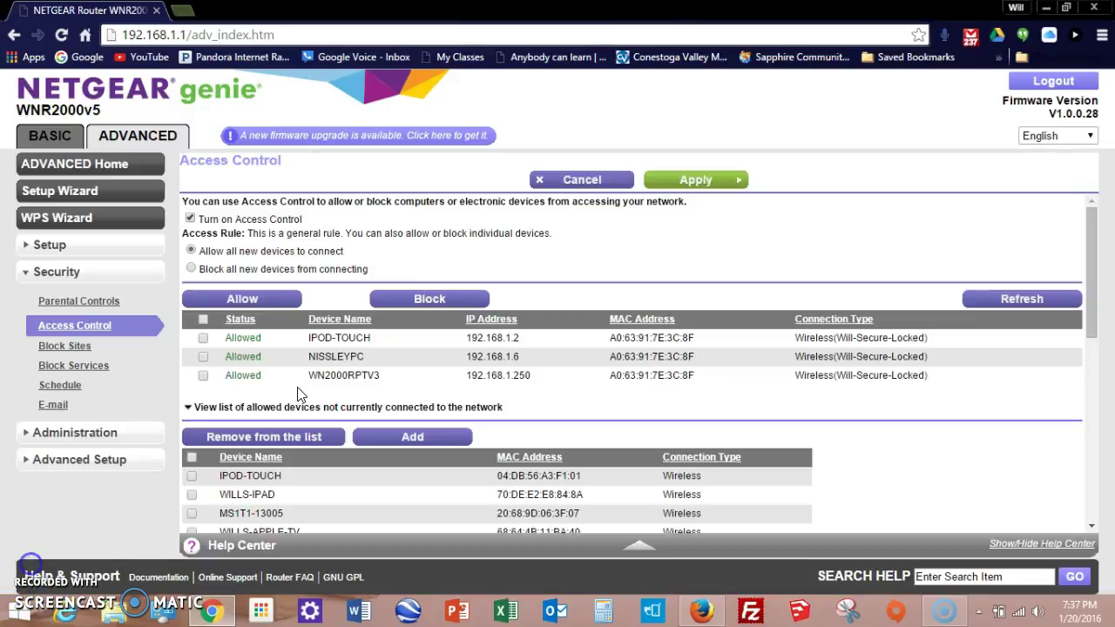
click(328, 376)
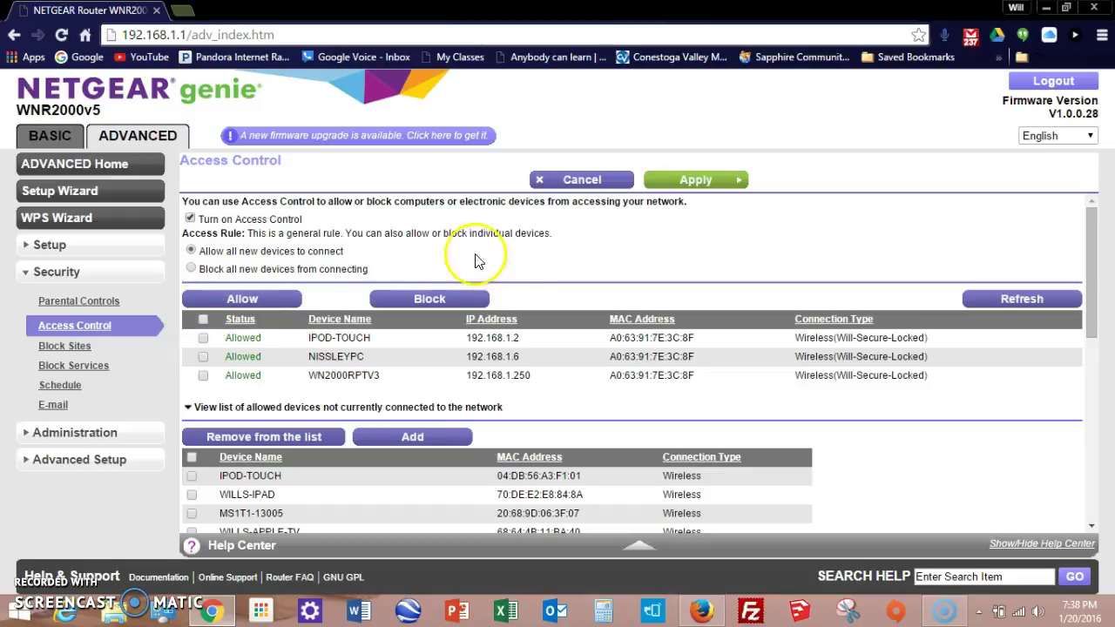
scroll(473, 322, down, 2)
scroll(470, 340, down, 4)
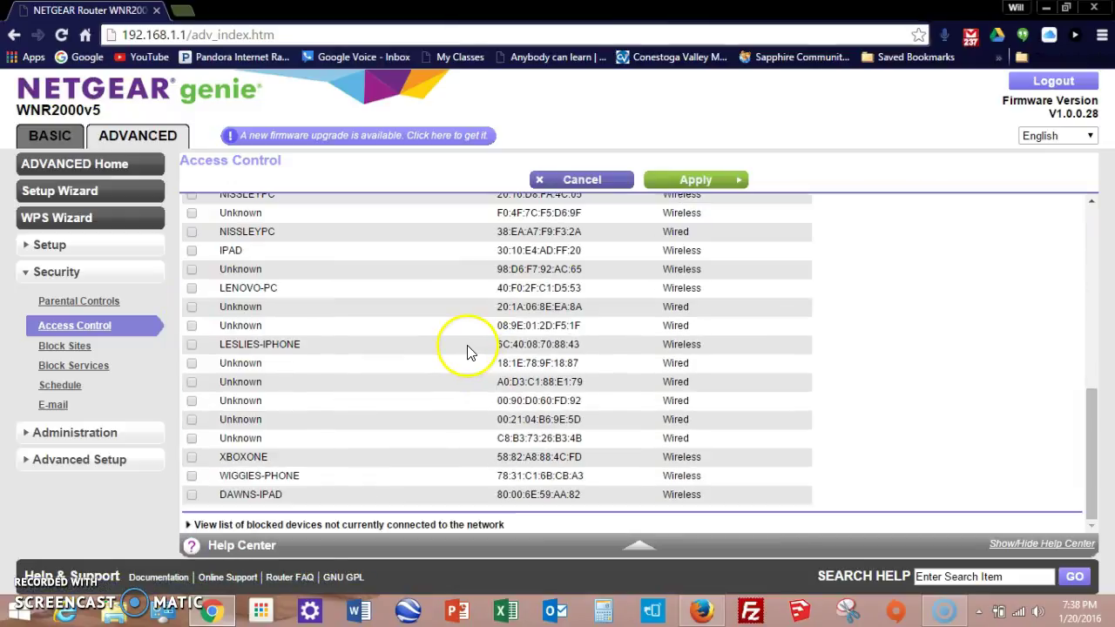
scroll(467, 352, up, 6)
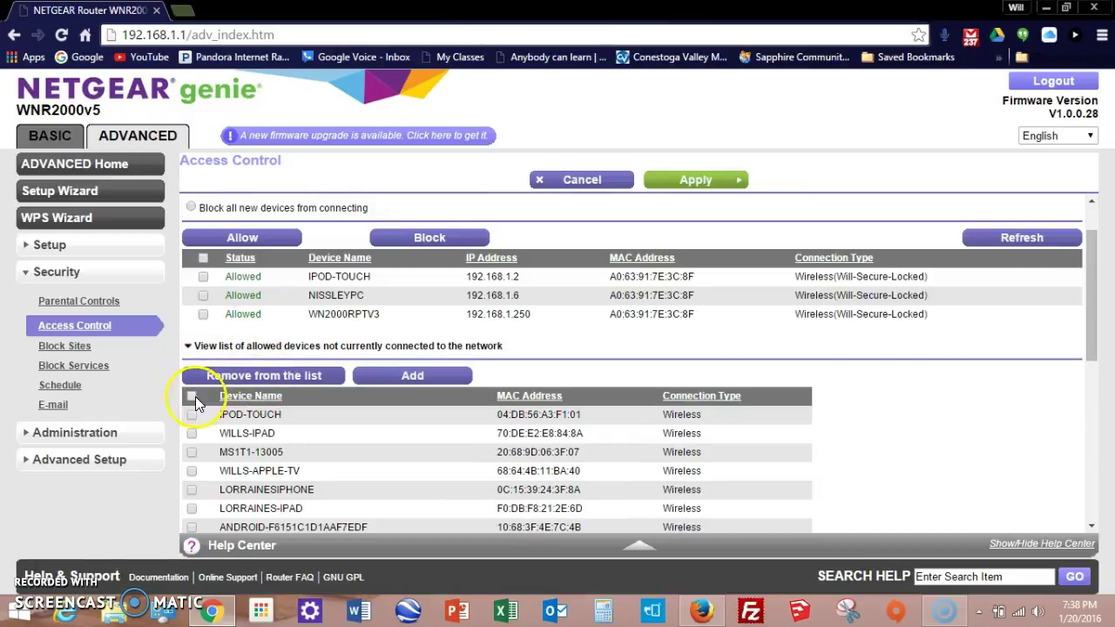
scroll(293, 372, down, 1)
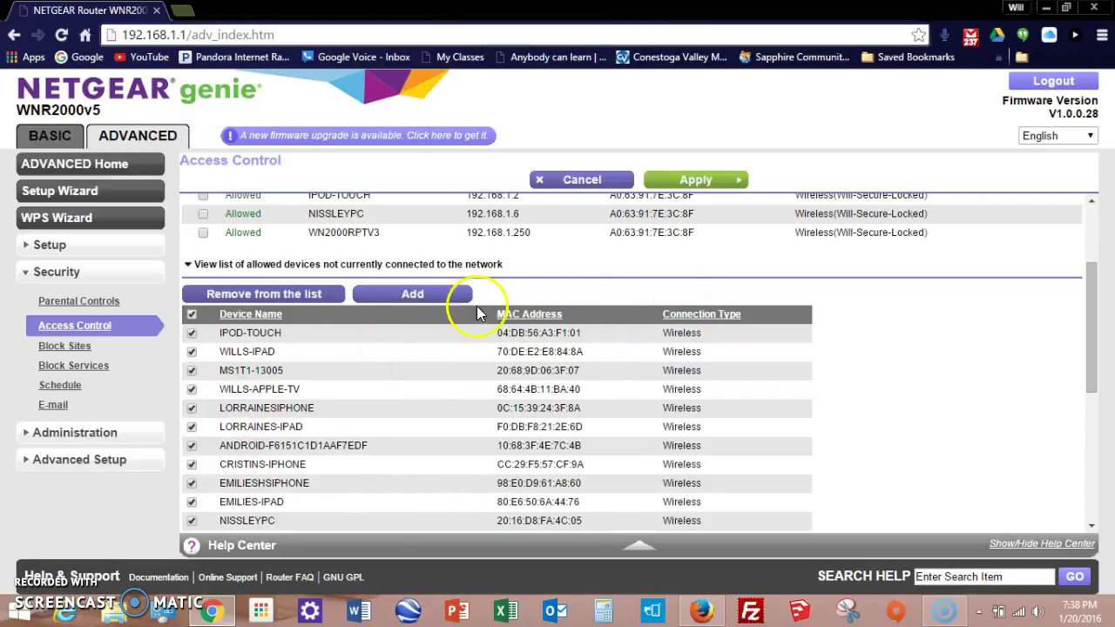
click(194, 315)
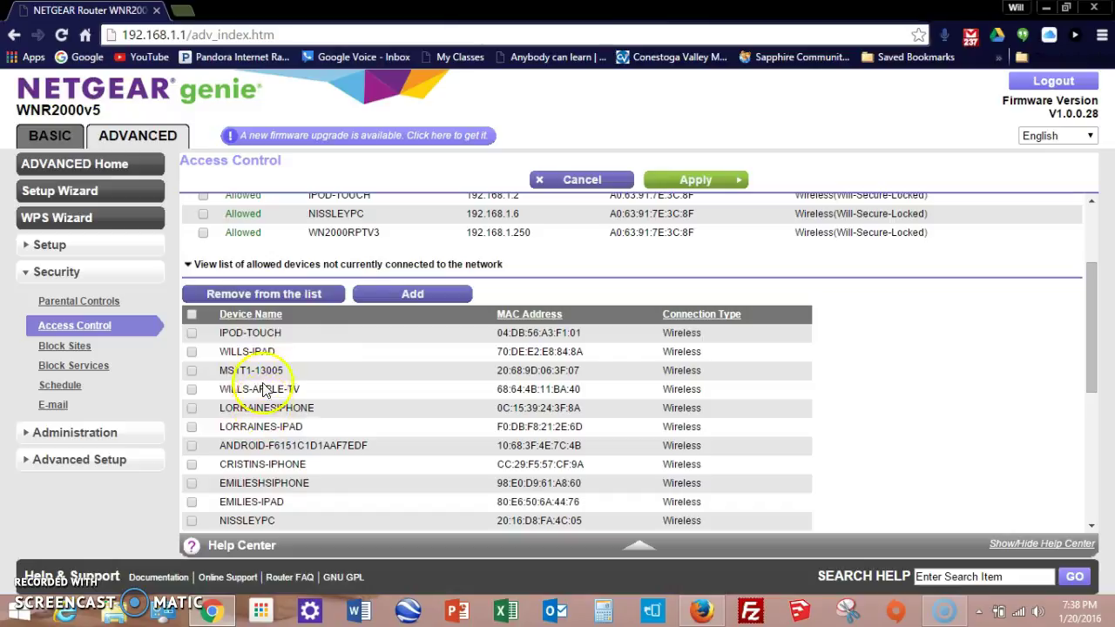
Step: Set the access rule to 'Allow all new devices to connect'
scroll(270, 333, up, 2)
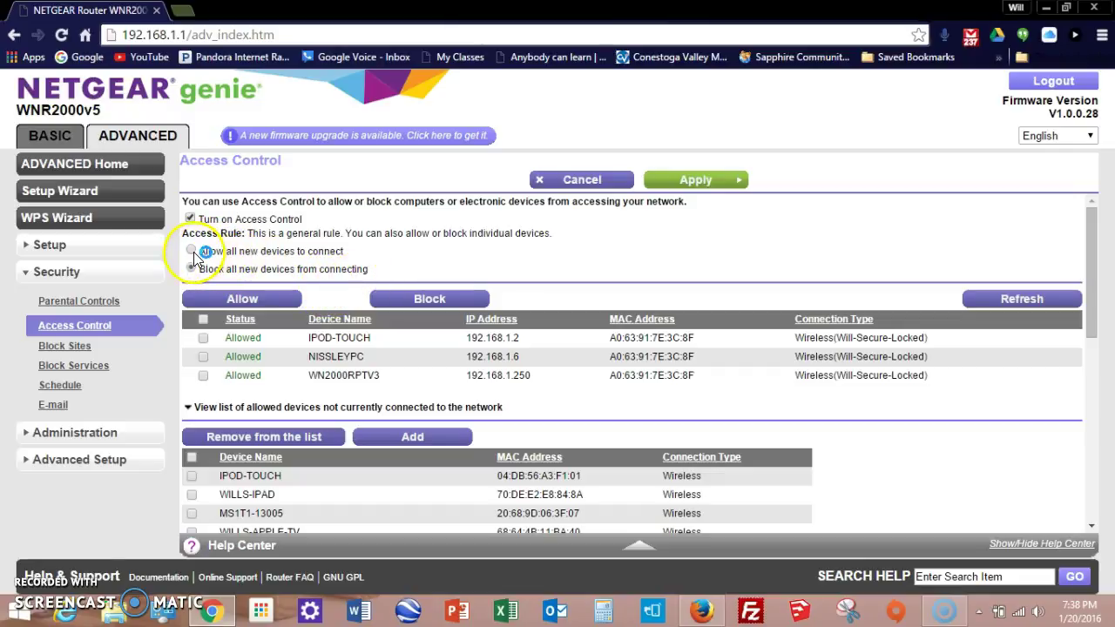
click(192, 252)
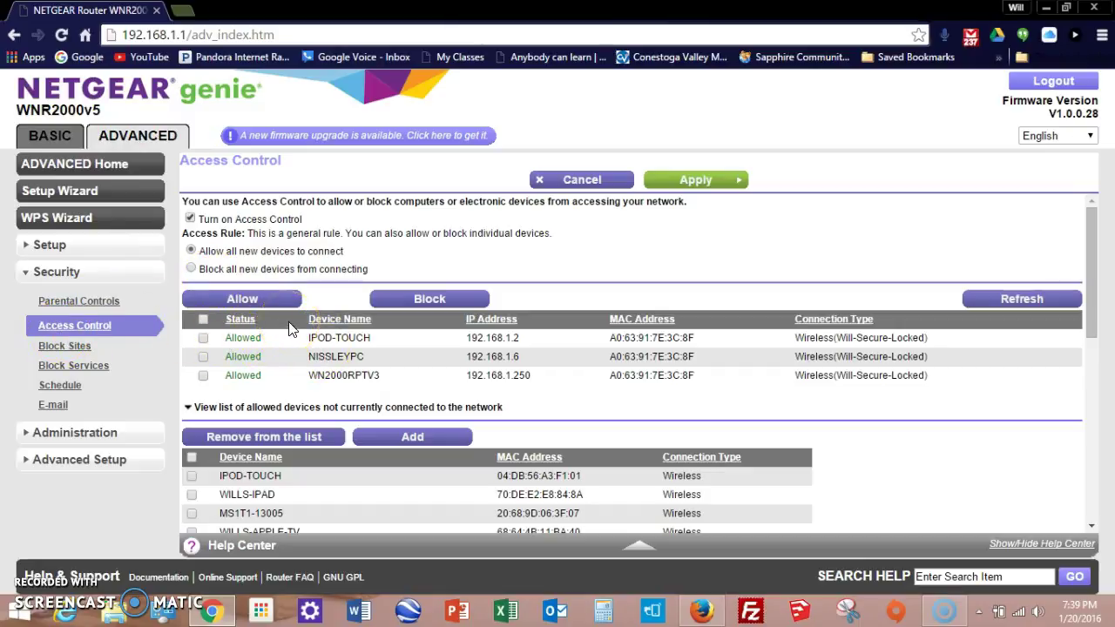
scroll(292, 326, down, 4)
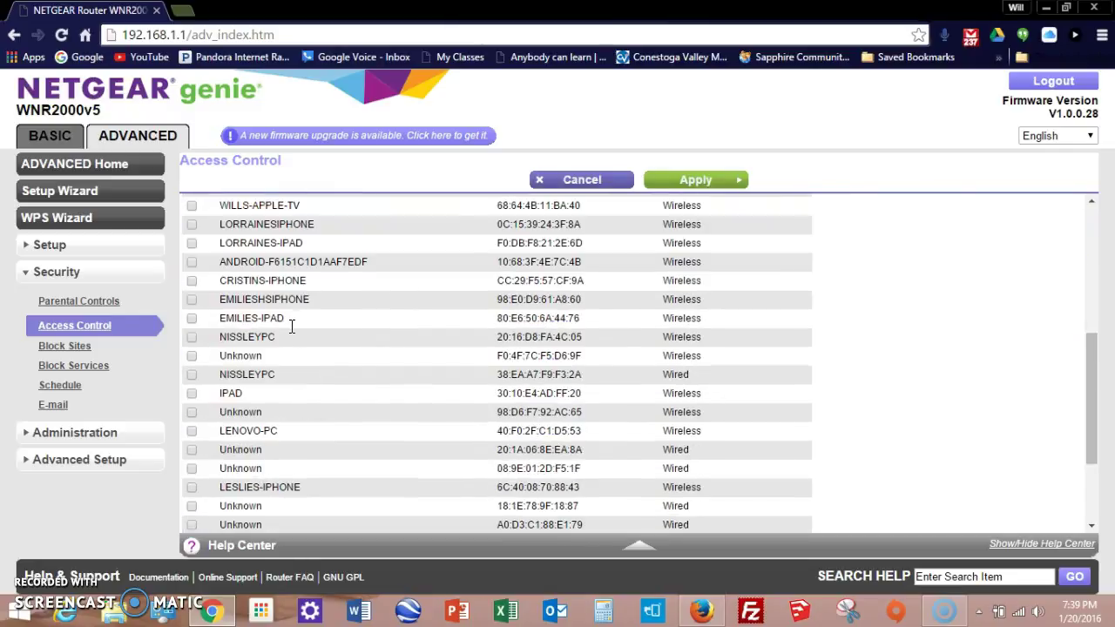
scroll(292, 325, down, 2)
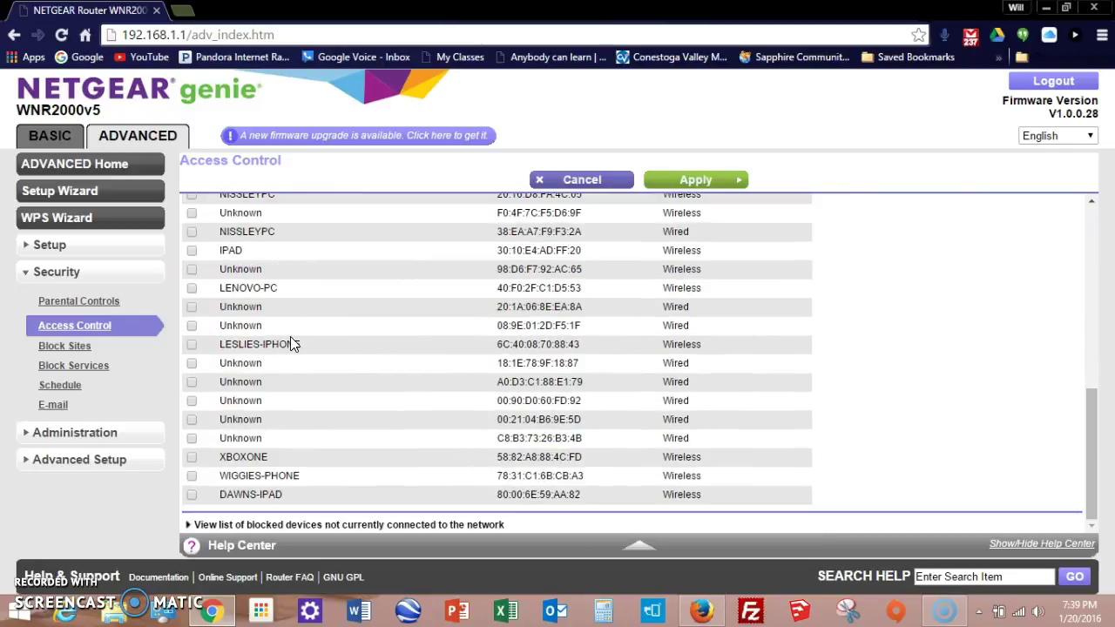
scroll(268, 370, up, 7)
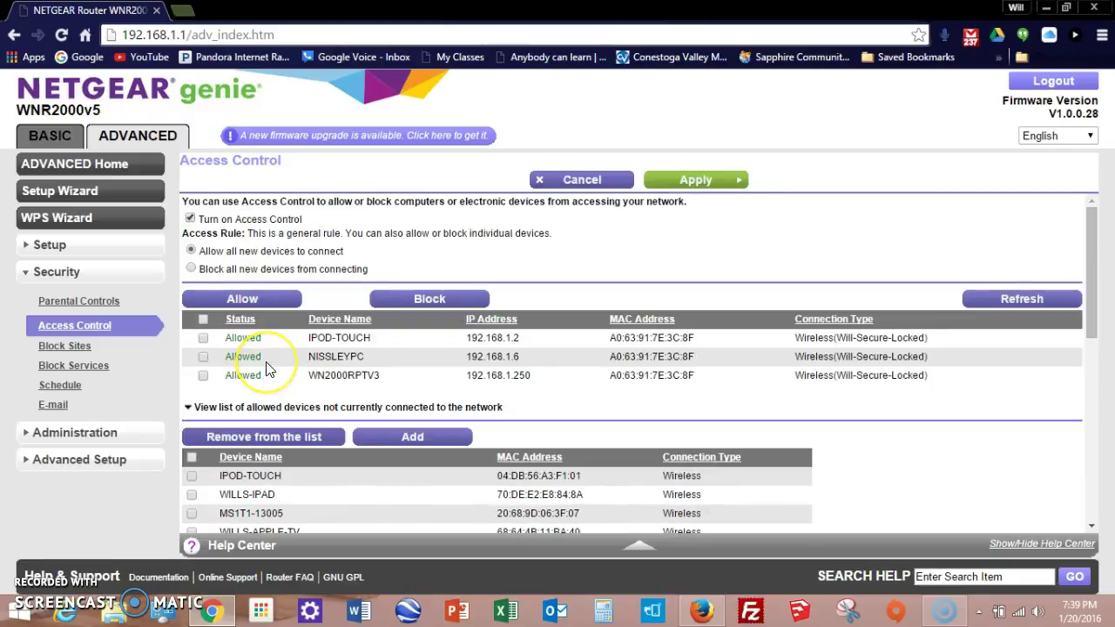
scroll(267, 370, down, 6)
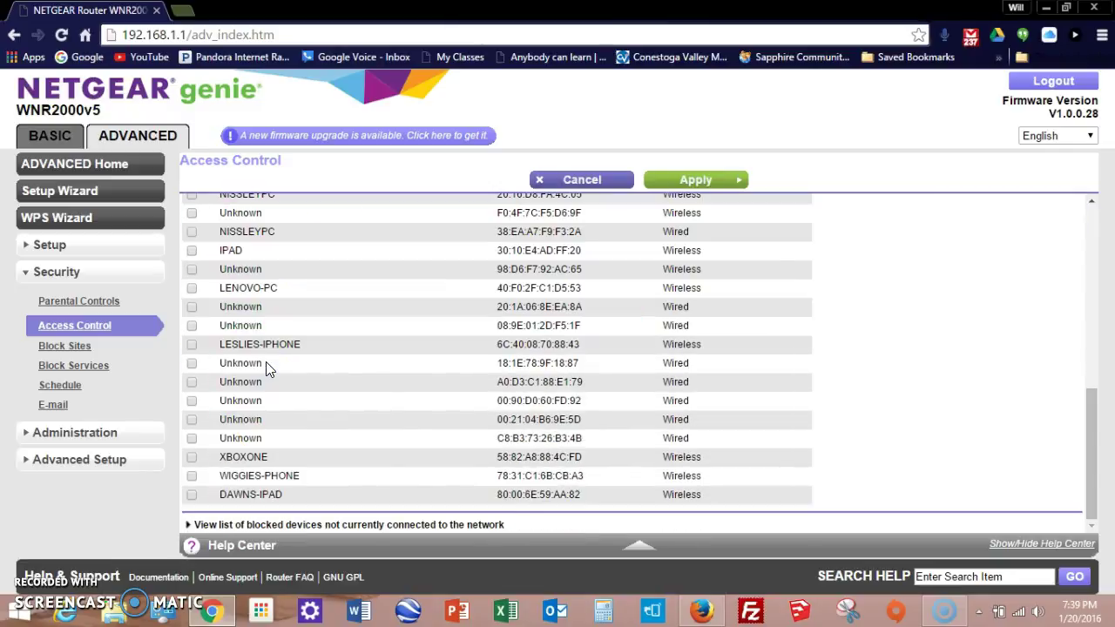
scroll(268, 368, up, 6)
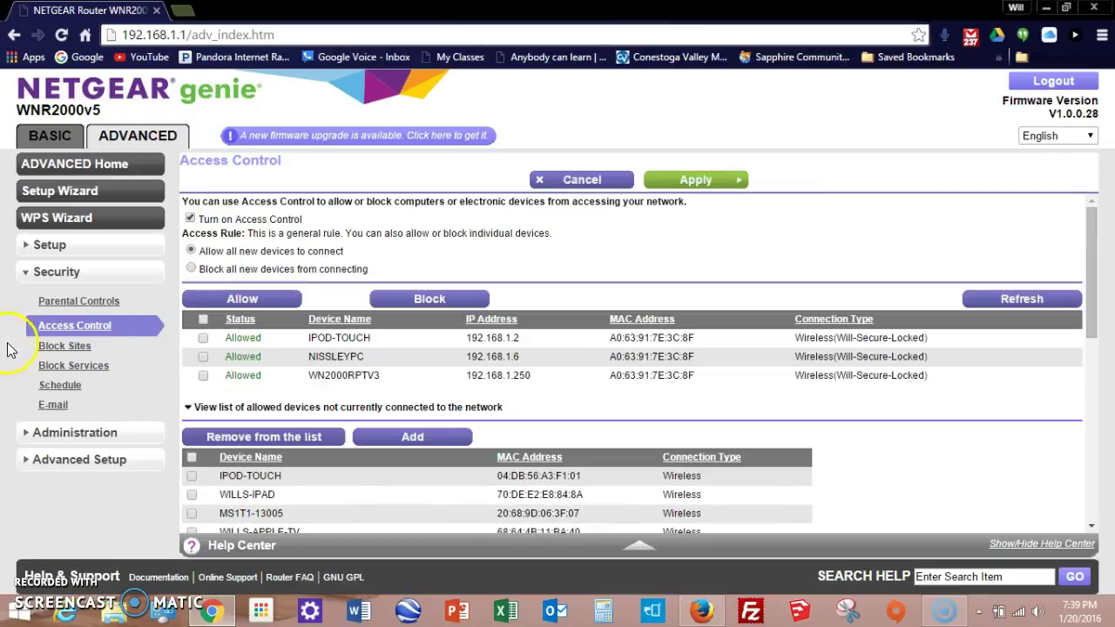
Step: Switch the router interface to the BASIC settings view
click(51, 144)
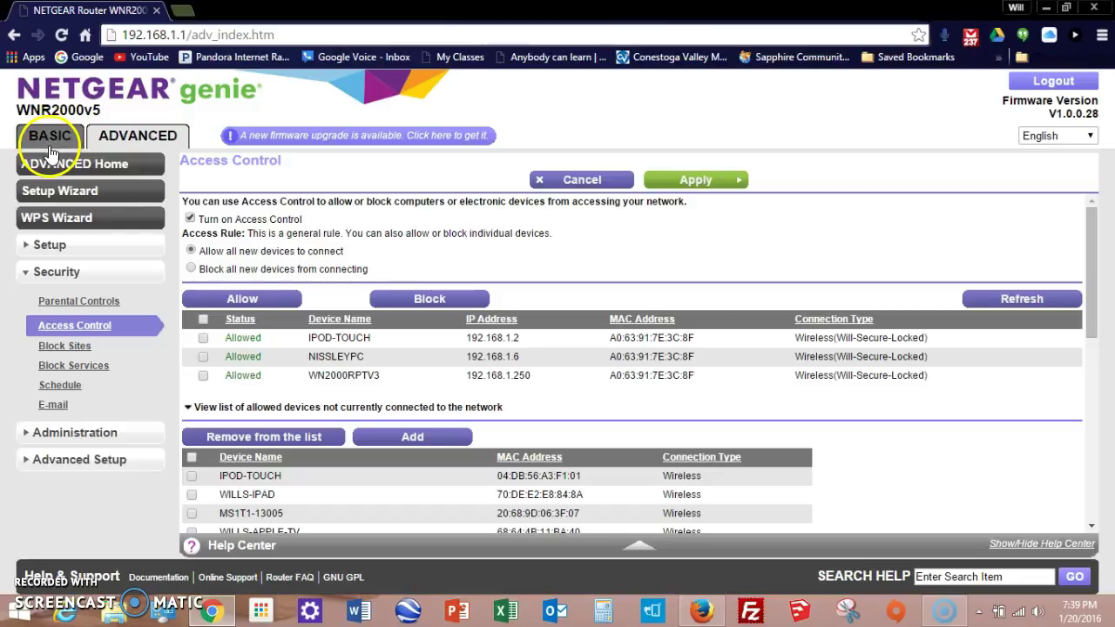
click(59, 144)
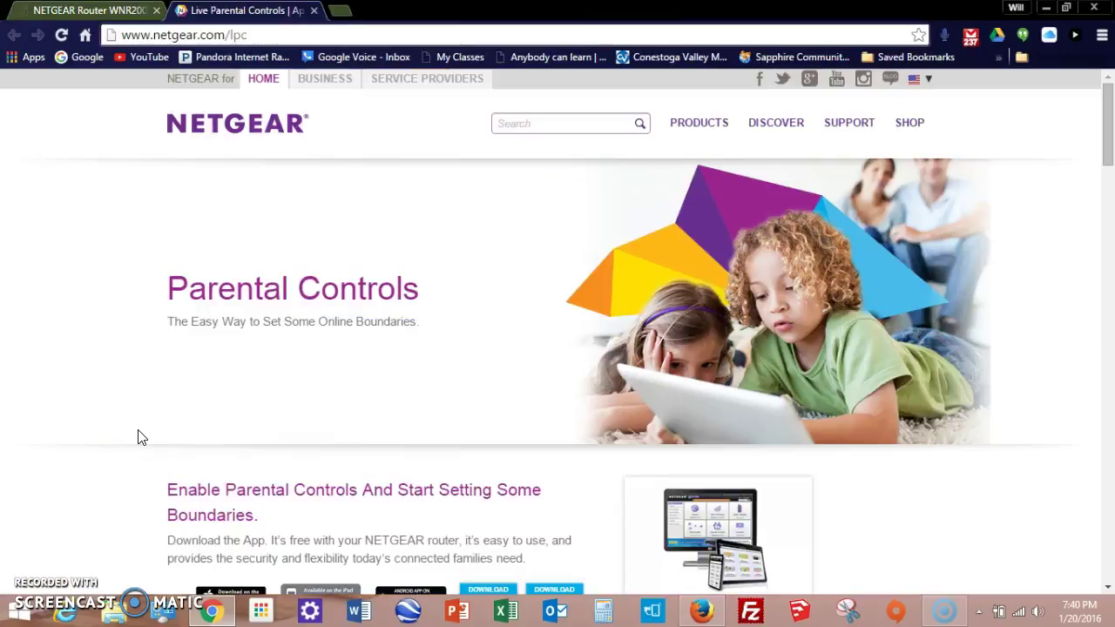
scroll(288, 251, down, 5)
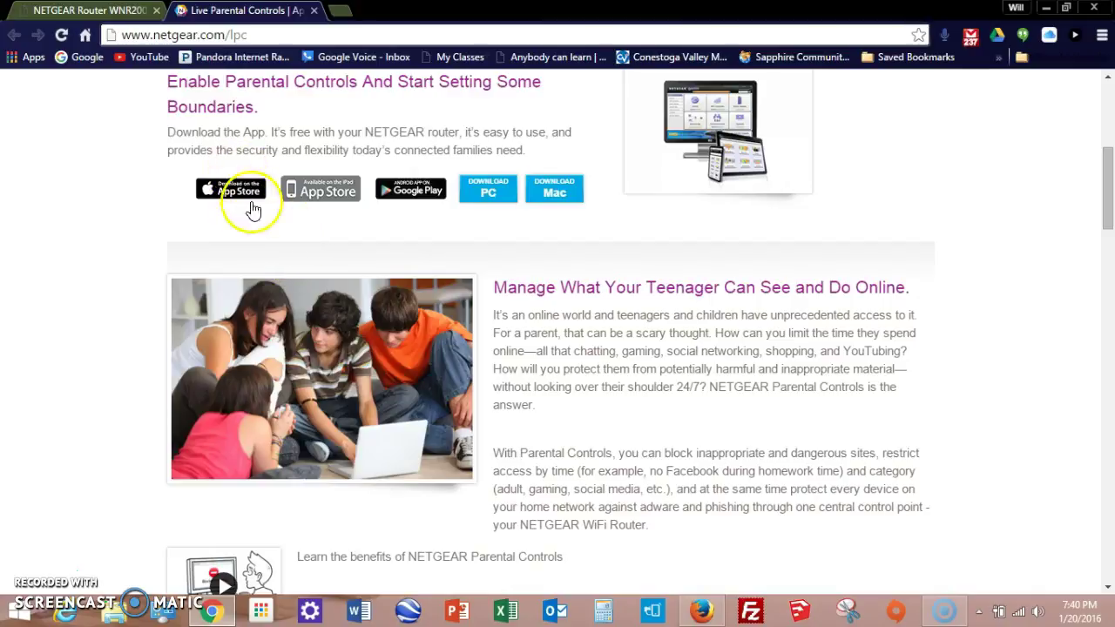
scroll(341, 218, up, 3)
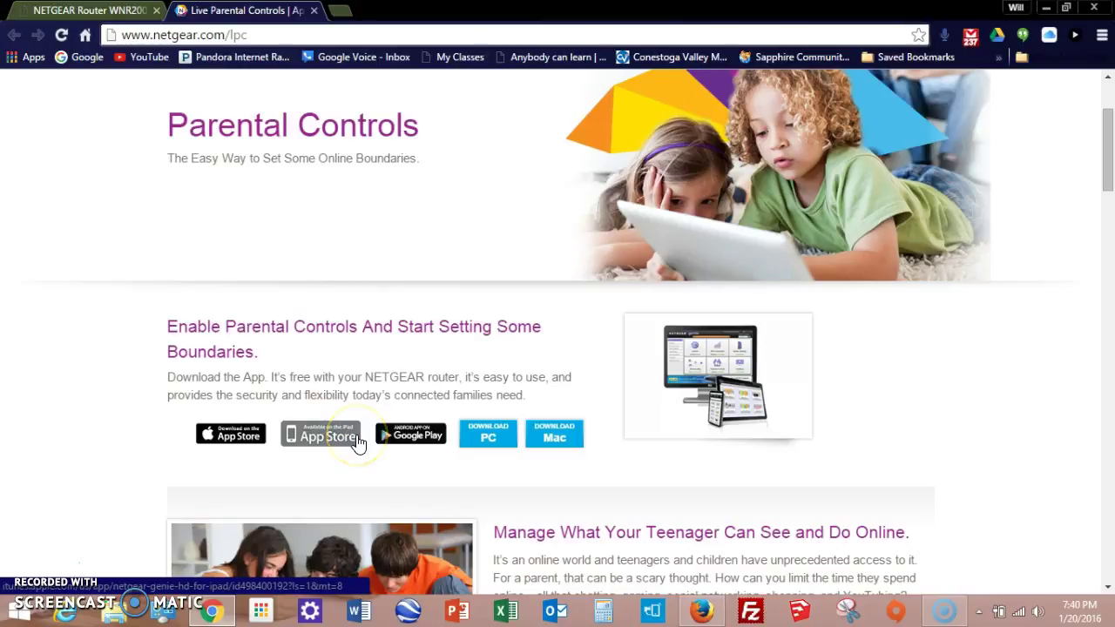
click(410, 438)
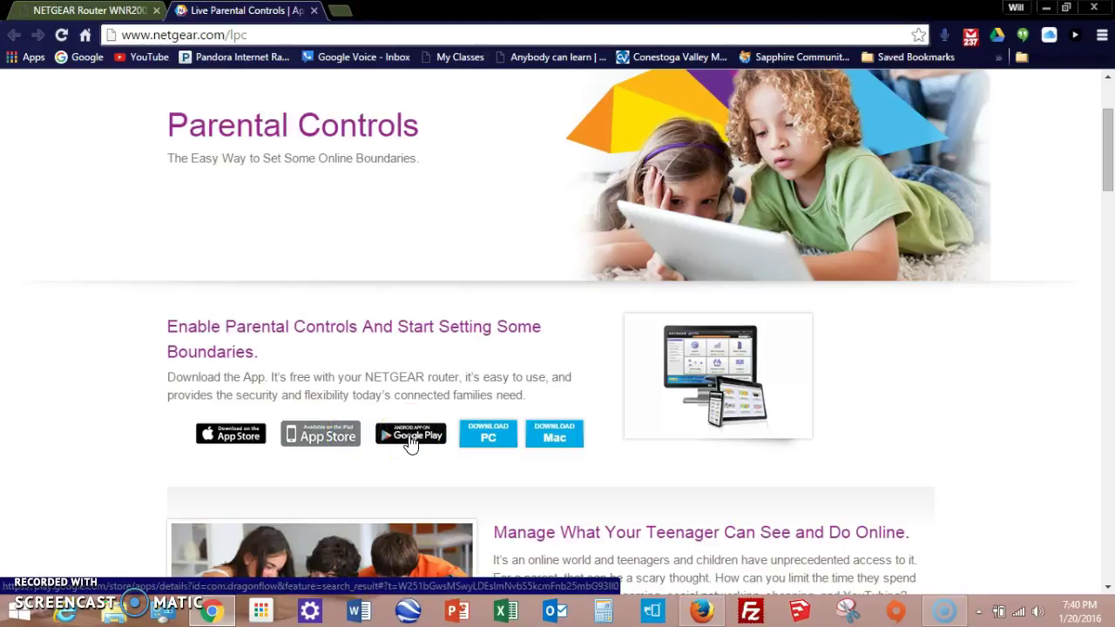
click(411, 442)
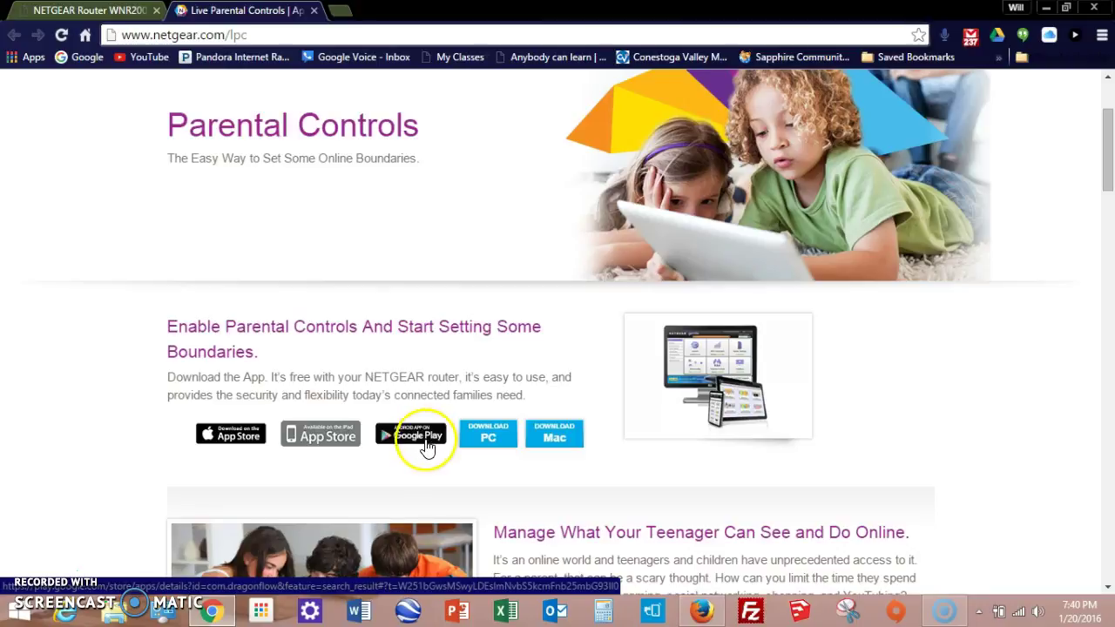
click(489, 446)
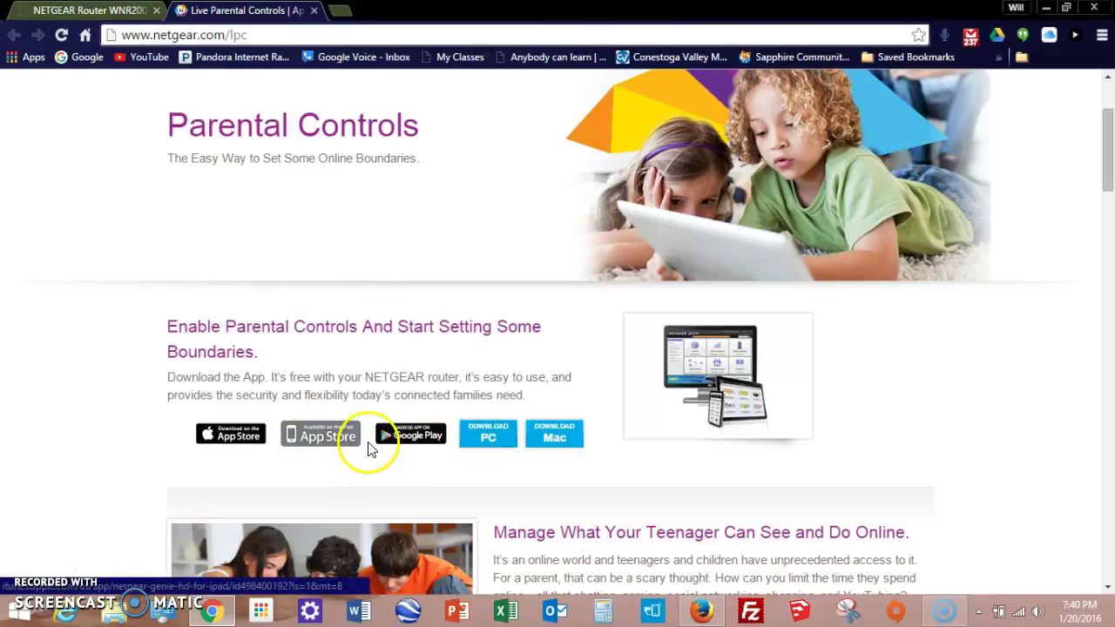
scroll(358, 452, down, 7)
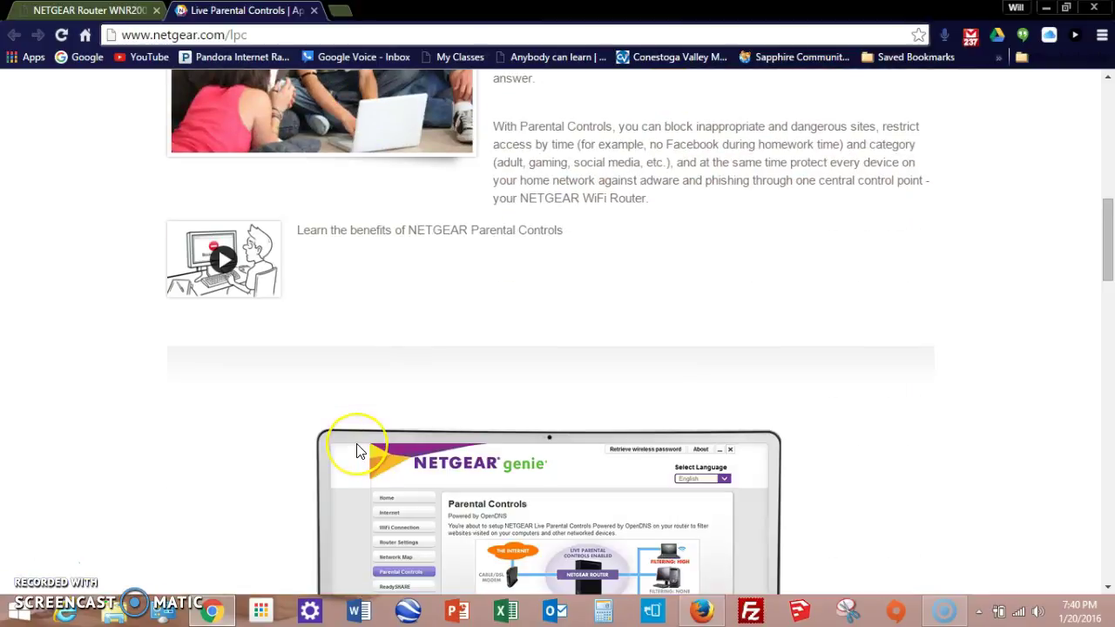
scroll(356, 444, up, 6)
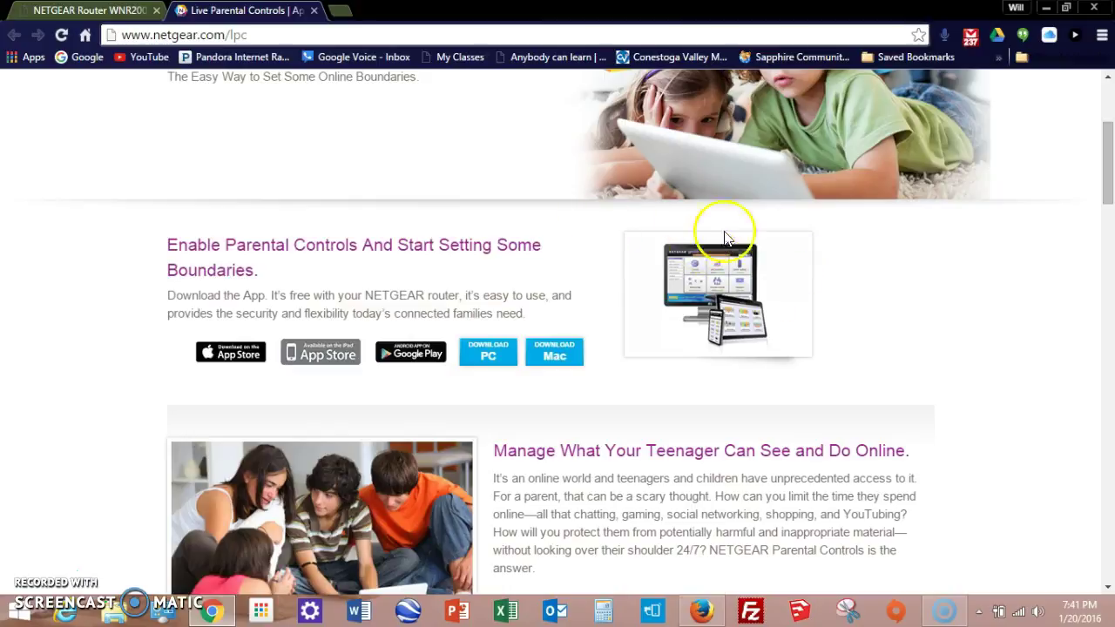
scroll(398, 438, down, 6)
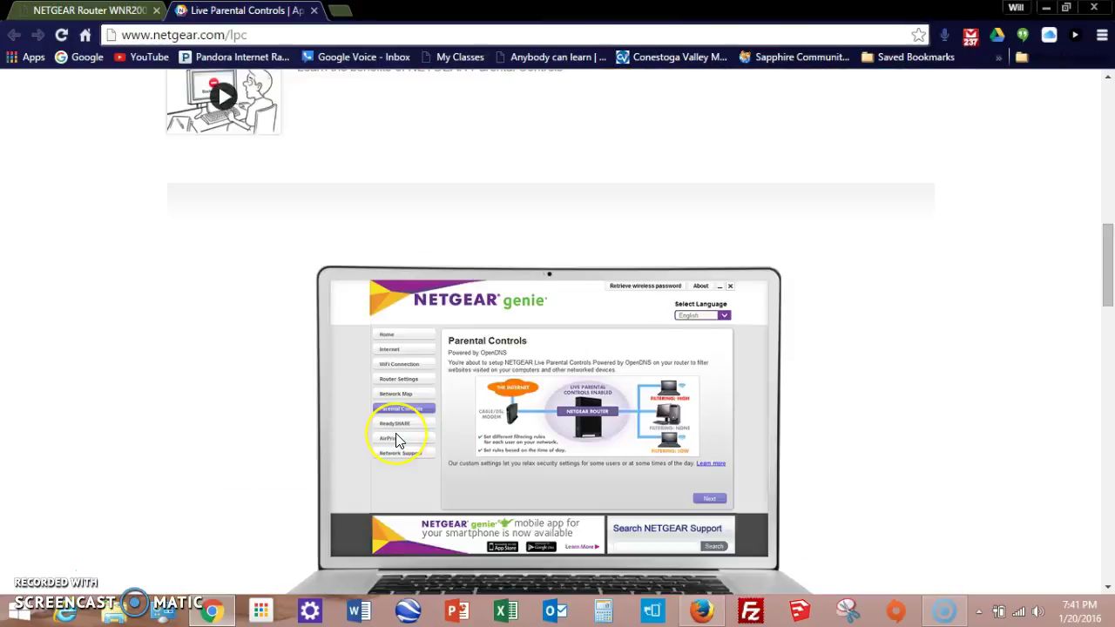
scroll(398, 437, down, 2)
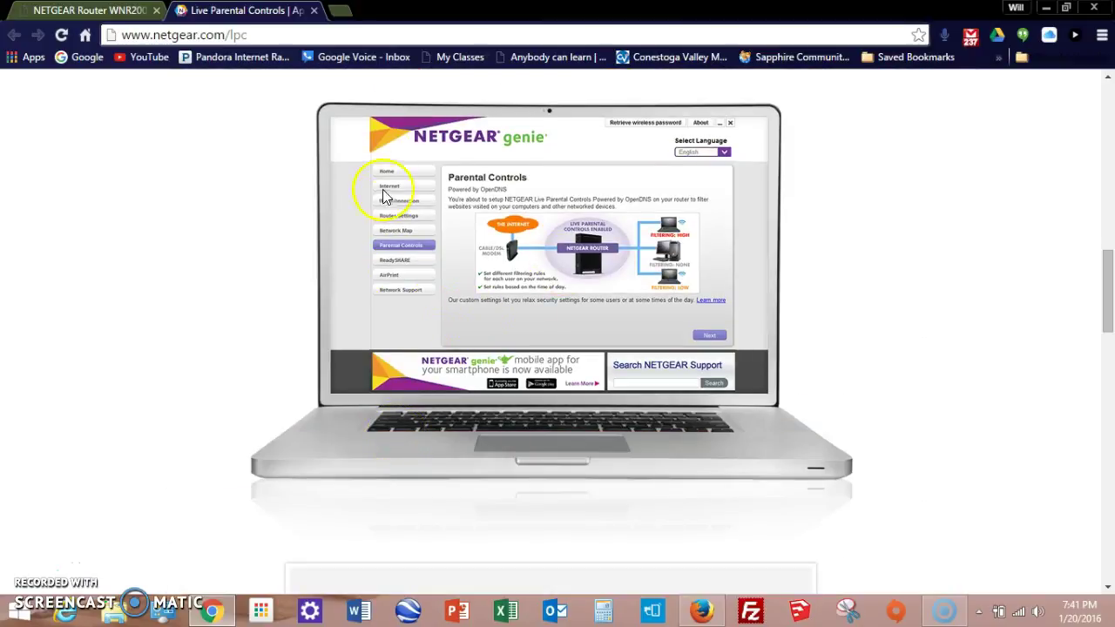
scroll(509, 289, up, 5)
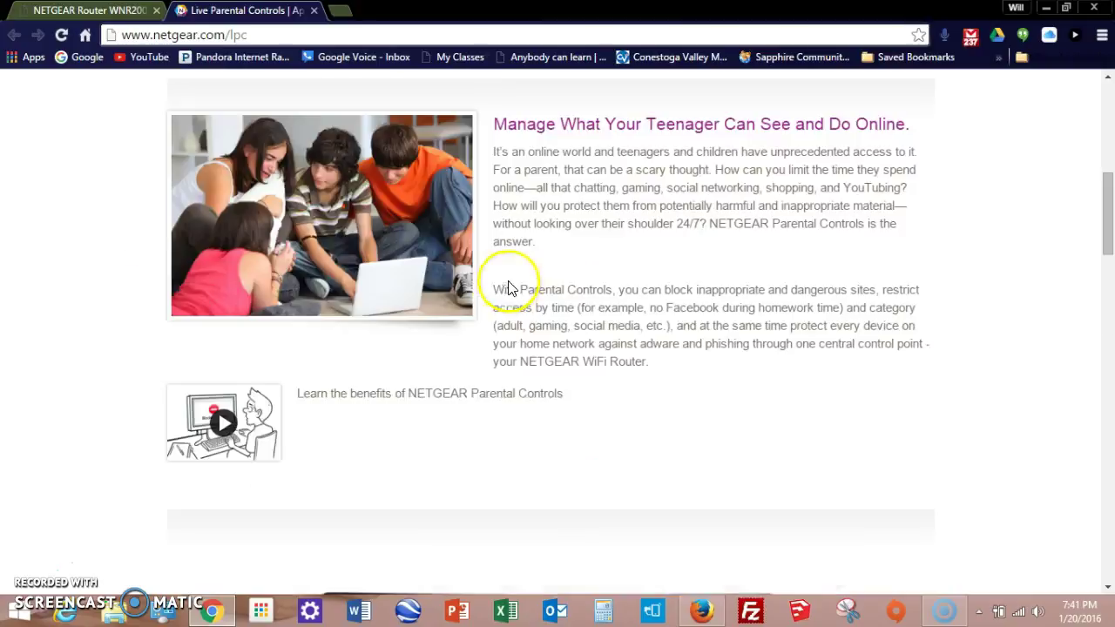
scroll(423, 287, up, 7)
scroll(433, 293, down, 11)
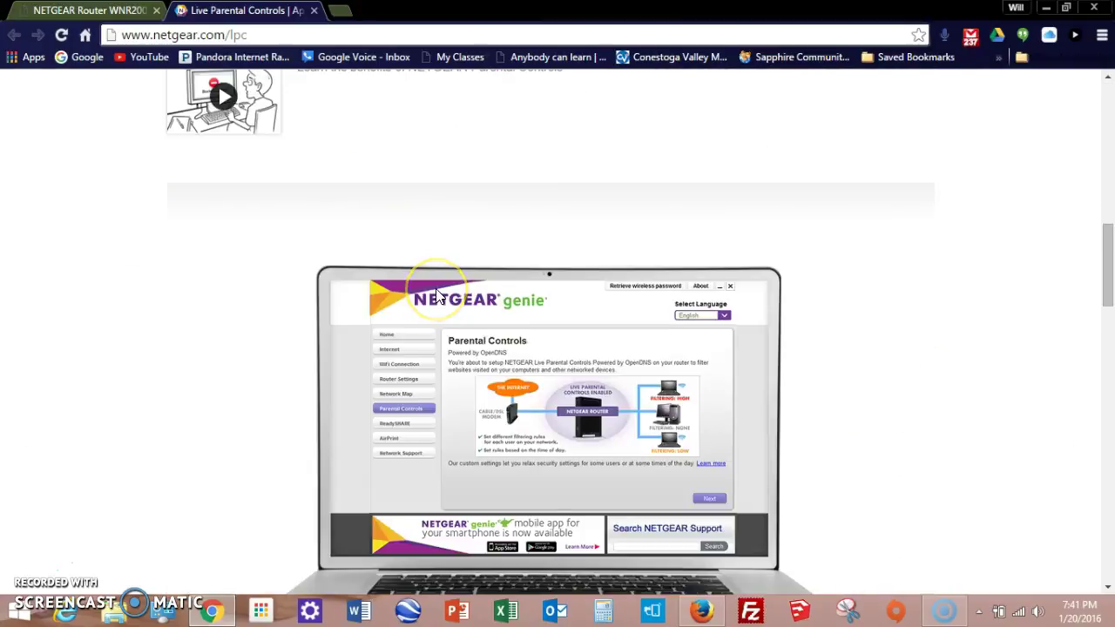
scroll(437, 294, down, 1)
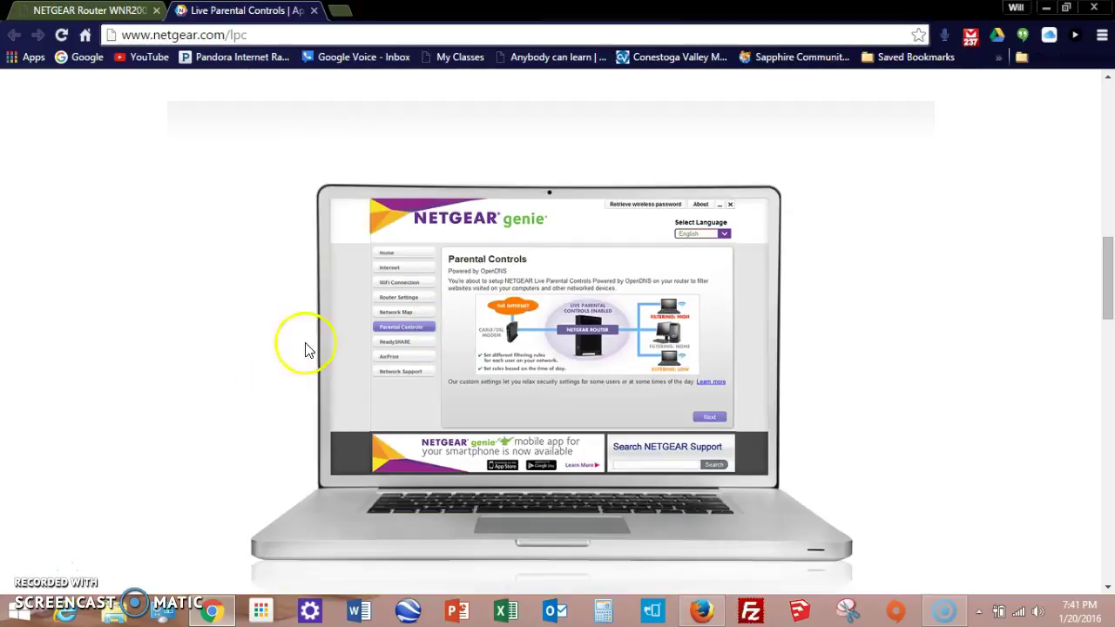
scroll(204, 348, up, 10)
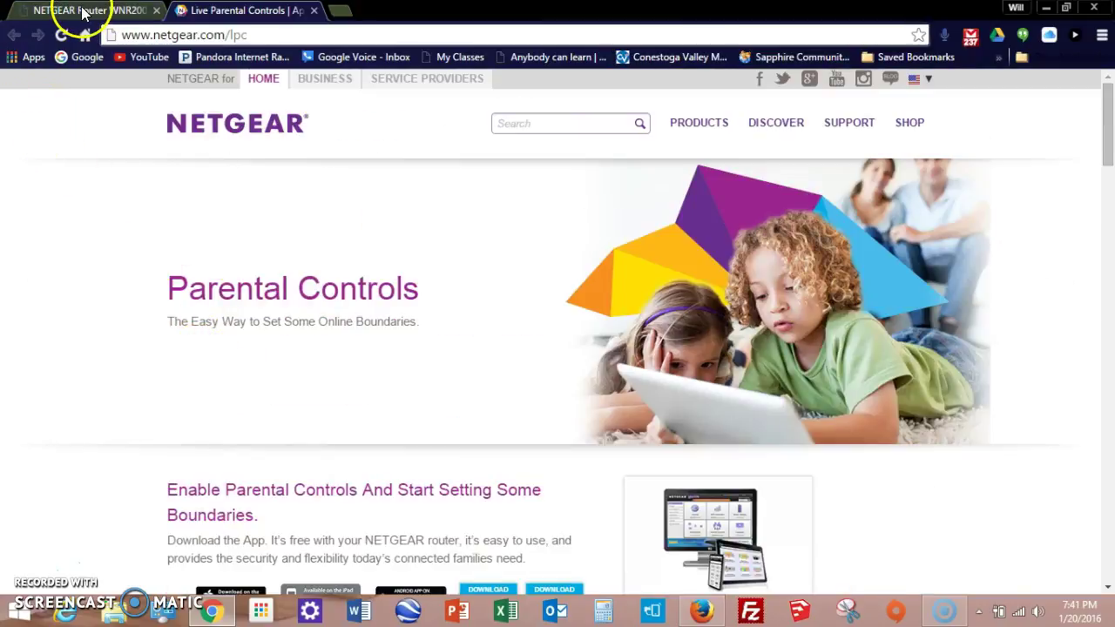
Step: Return to the NETGEAR Router tab and enable SSID broadcast for the guest network
click(83, 10)
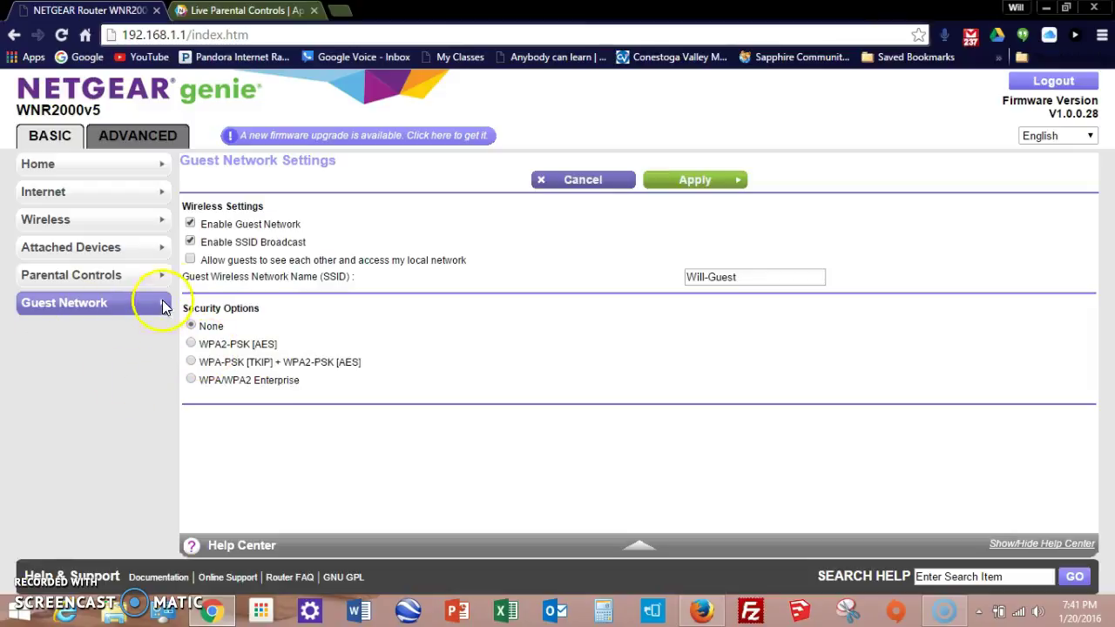
click(195, 241)
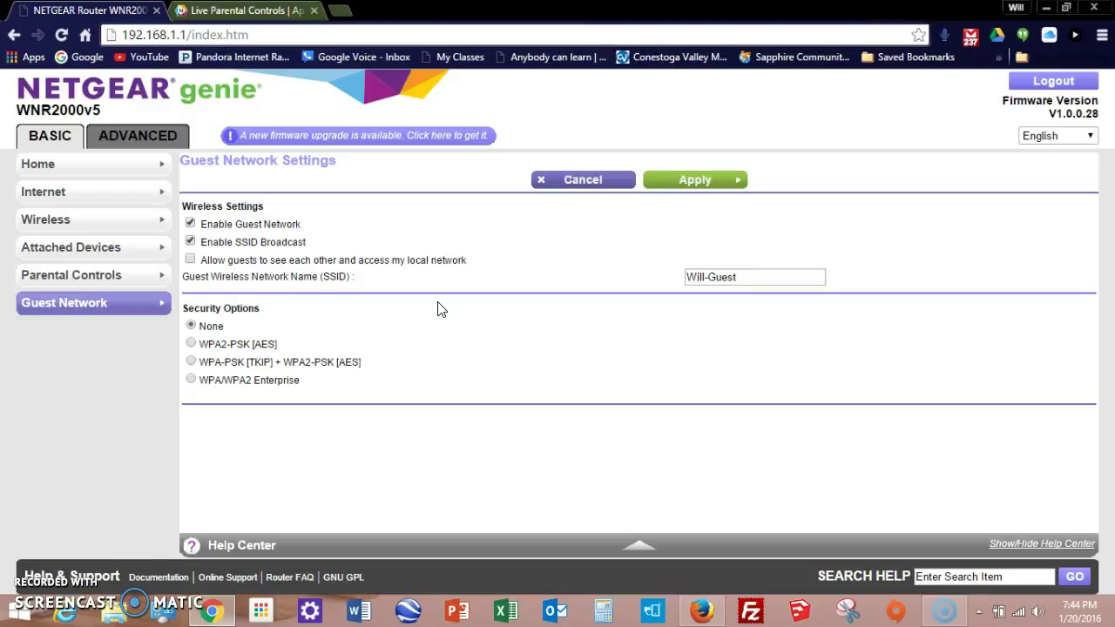
click(434, 316)
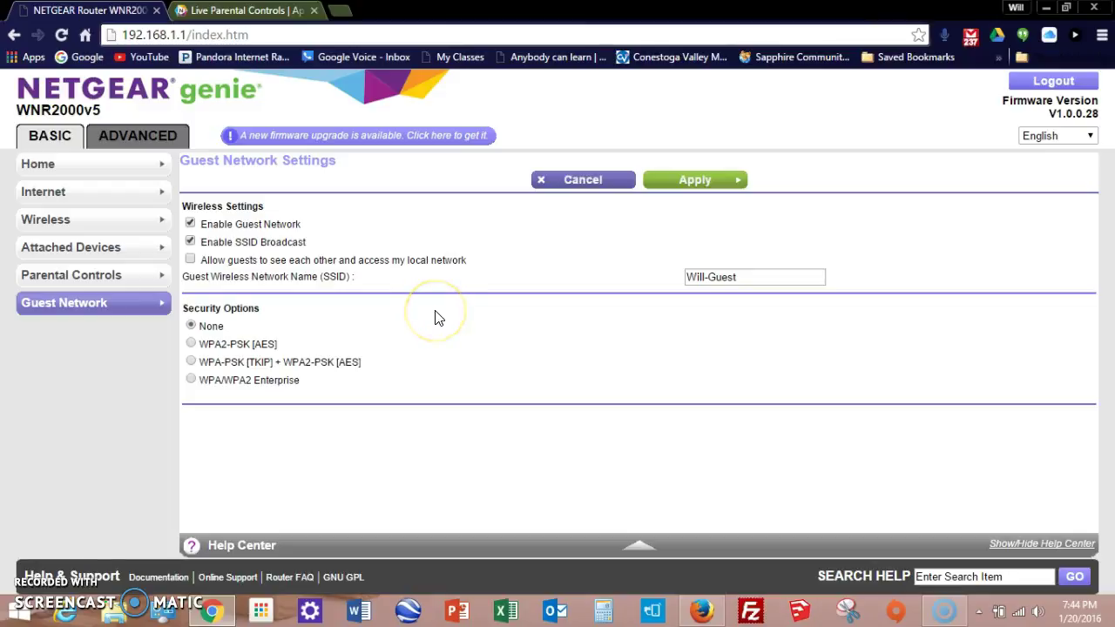